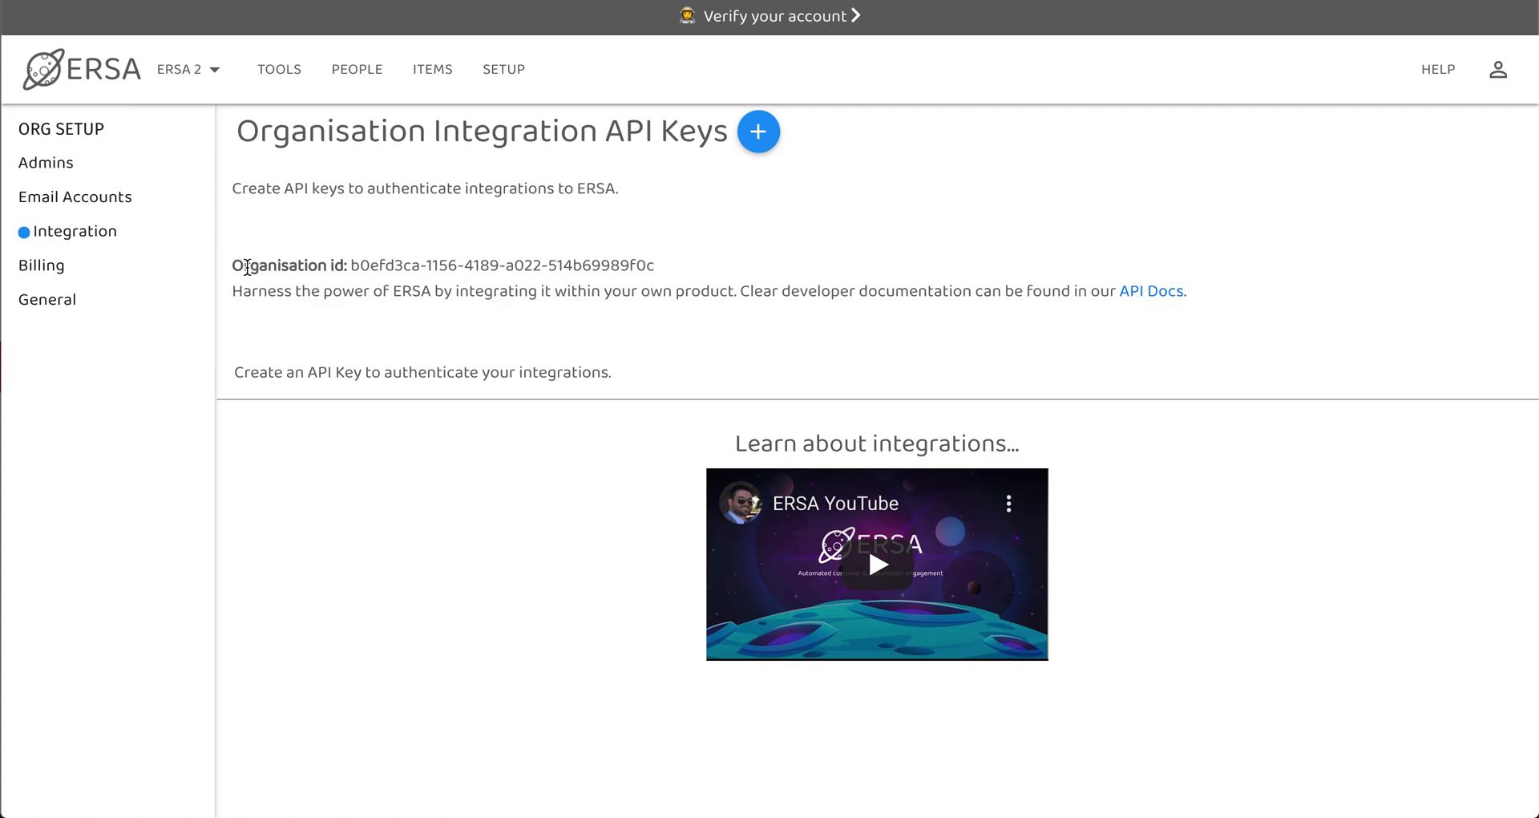
- Highlight the organisation id, open the API docs, and review the Authentication page and the People endpoint list
{"action": "left_click_drag", "start_coordinate": [350, 265], "coordinate": [644, 270]}
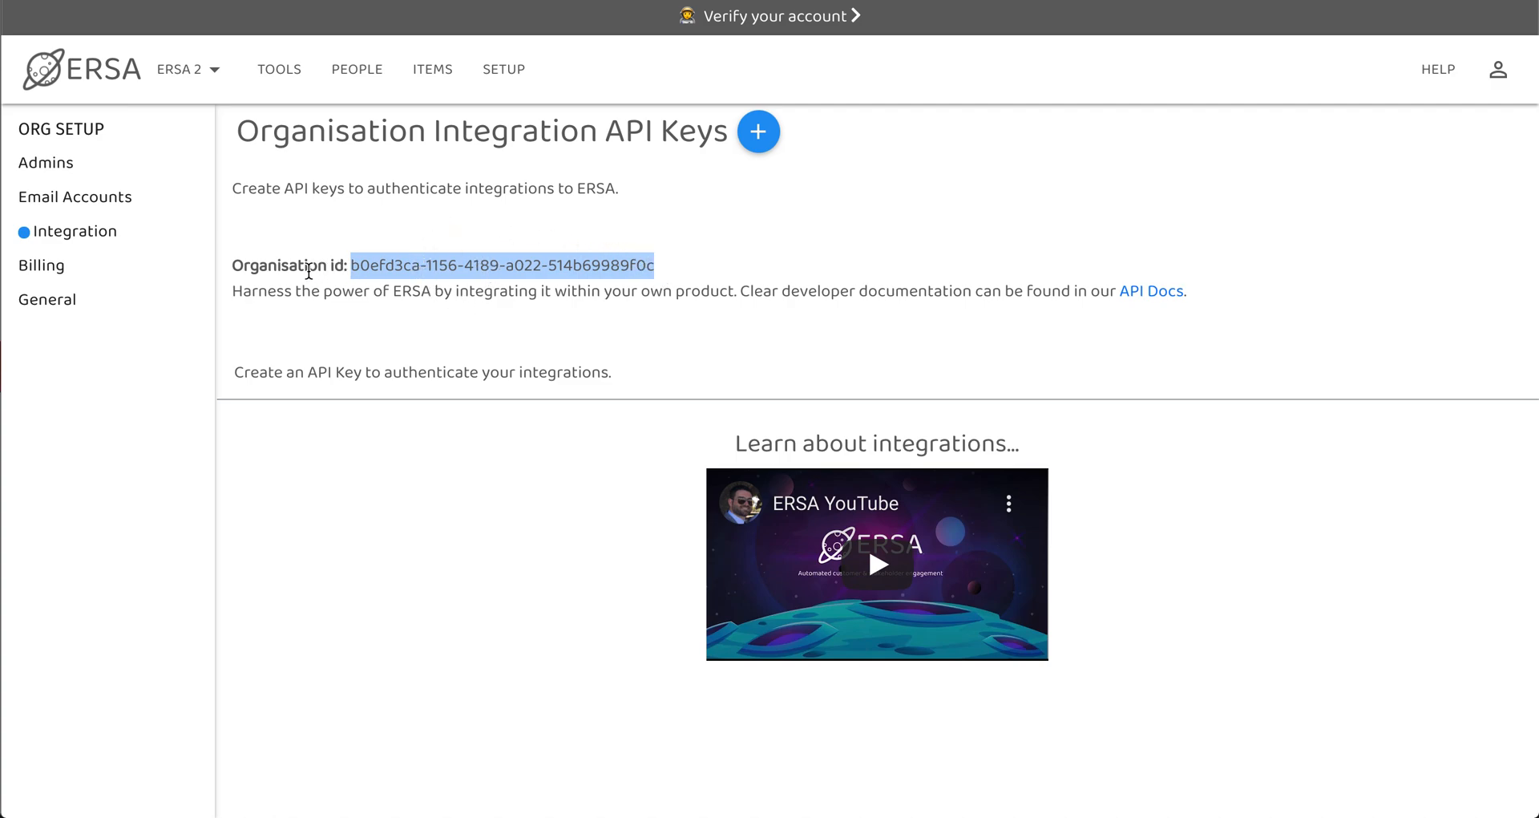
{"action": "left_click", "coordinate": [1164, 307]}
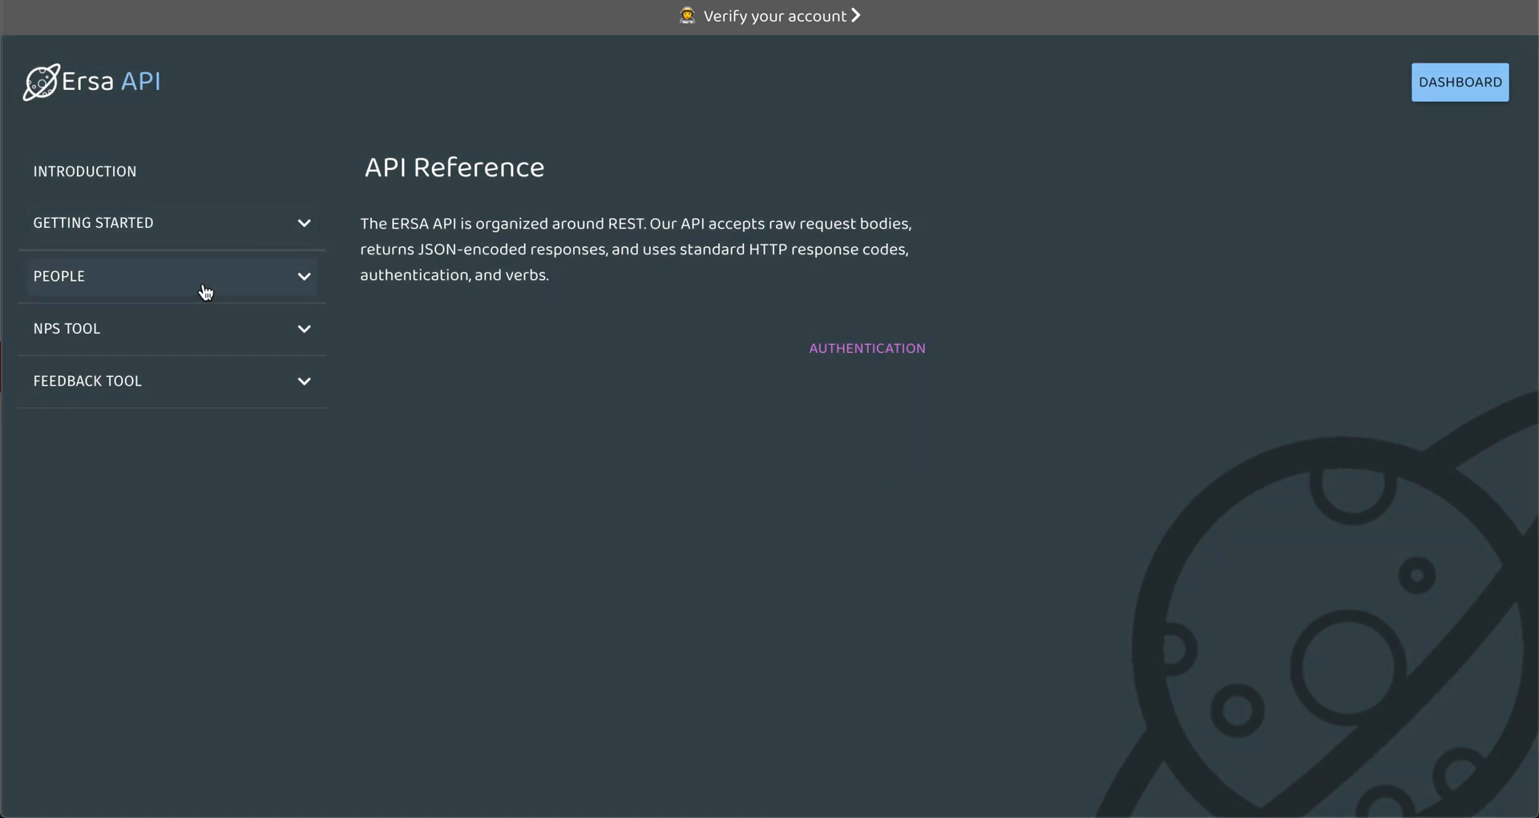
{"action": "left_click", "coordinate": [205, 232]}
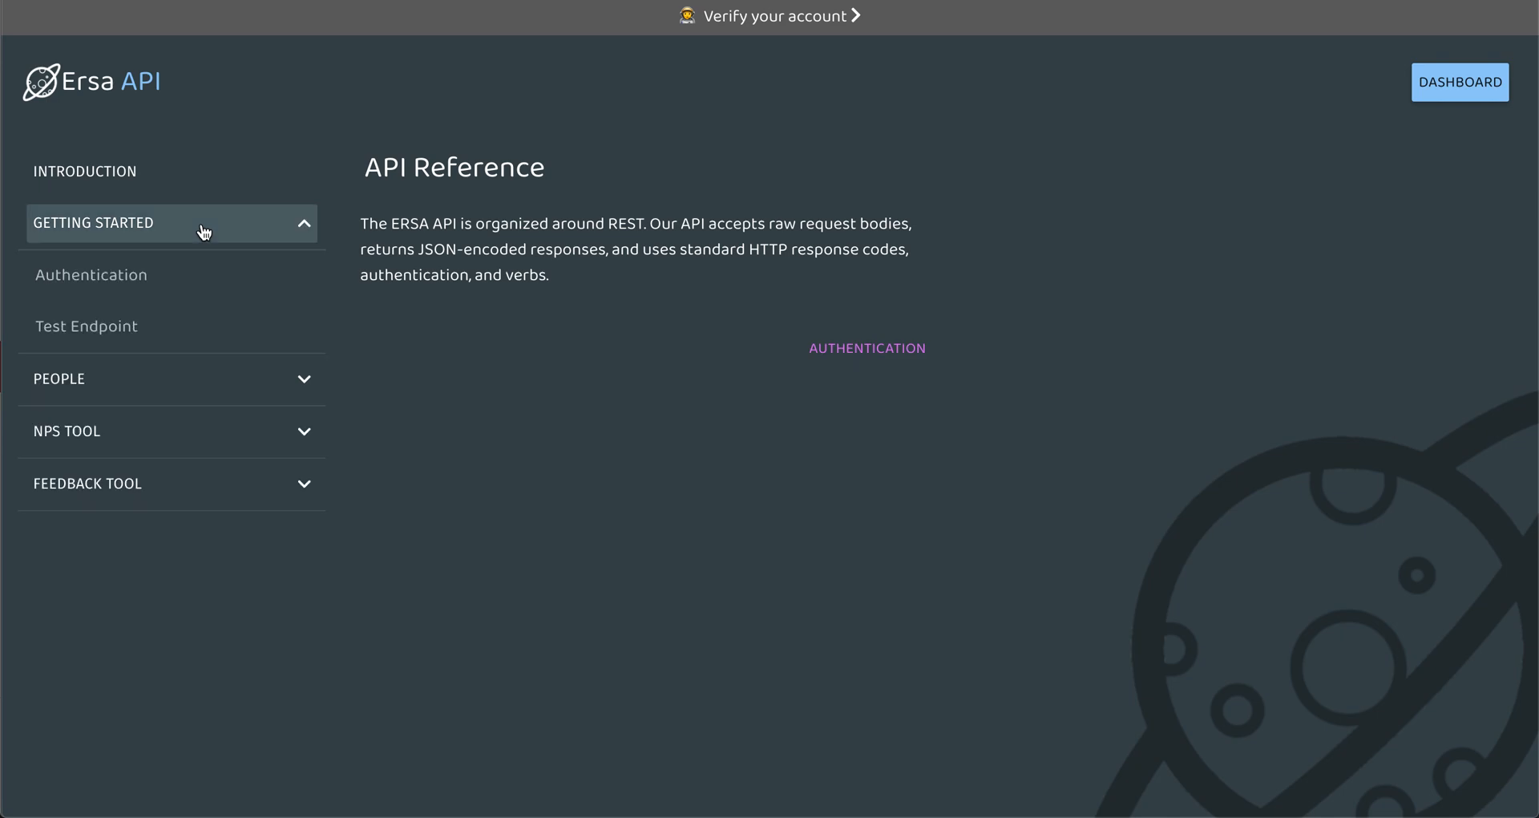
{"action": "left_click", "coordinate": [255, 284]}
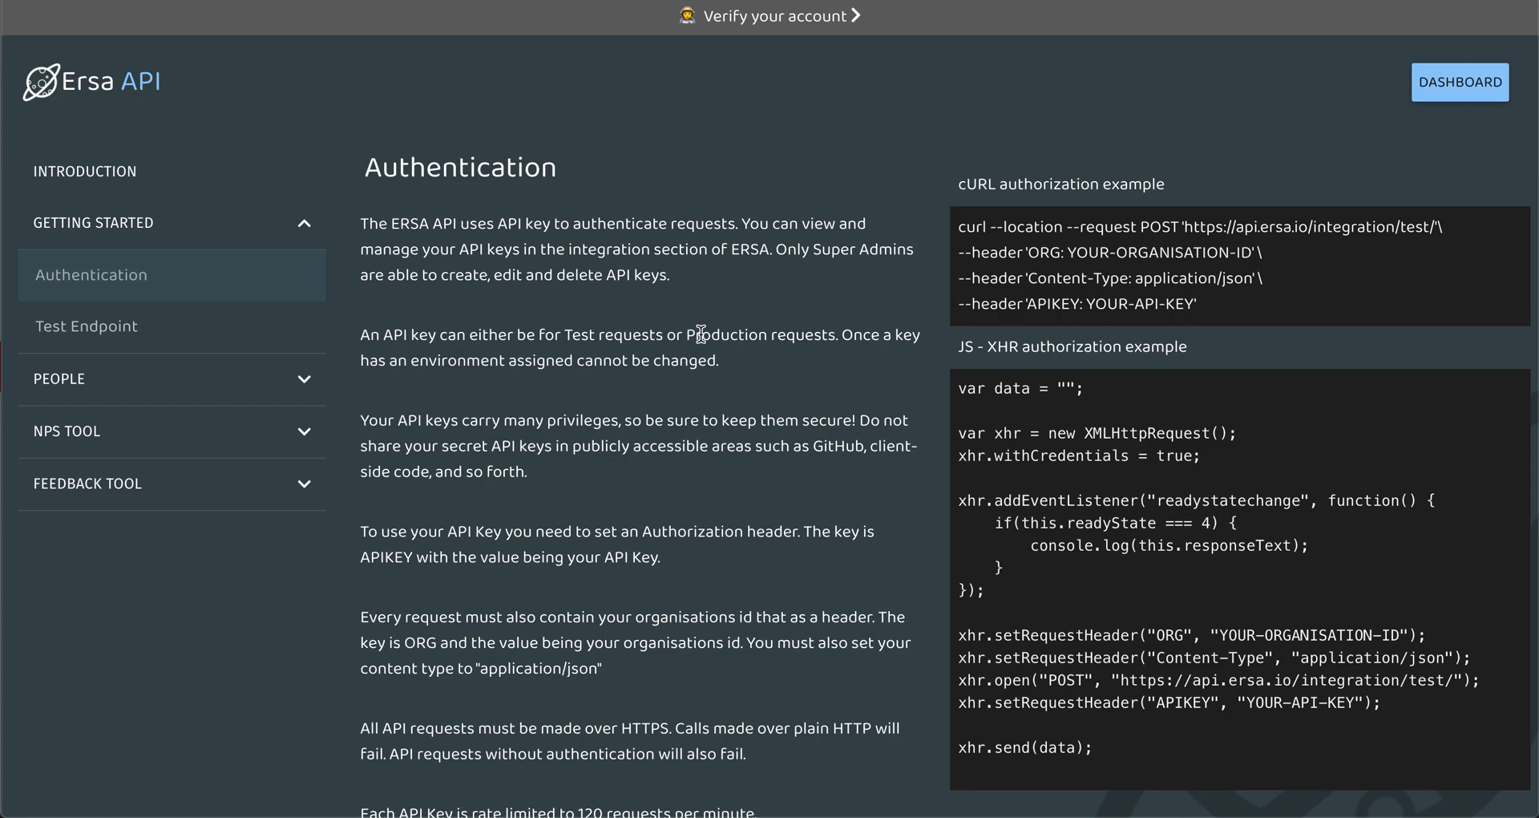
{"action": "left_click", "coordinate": [154, 386]}
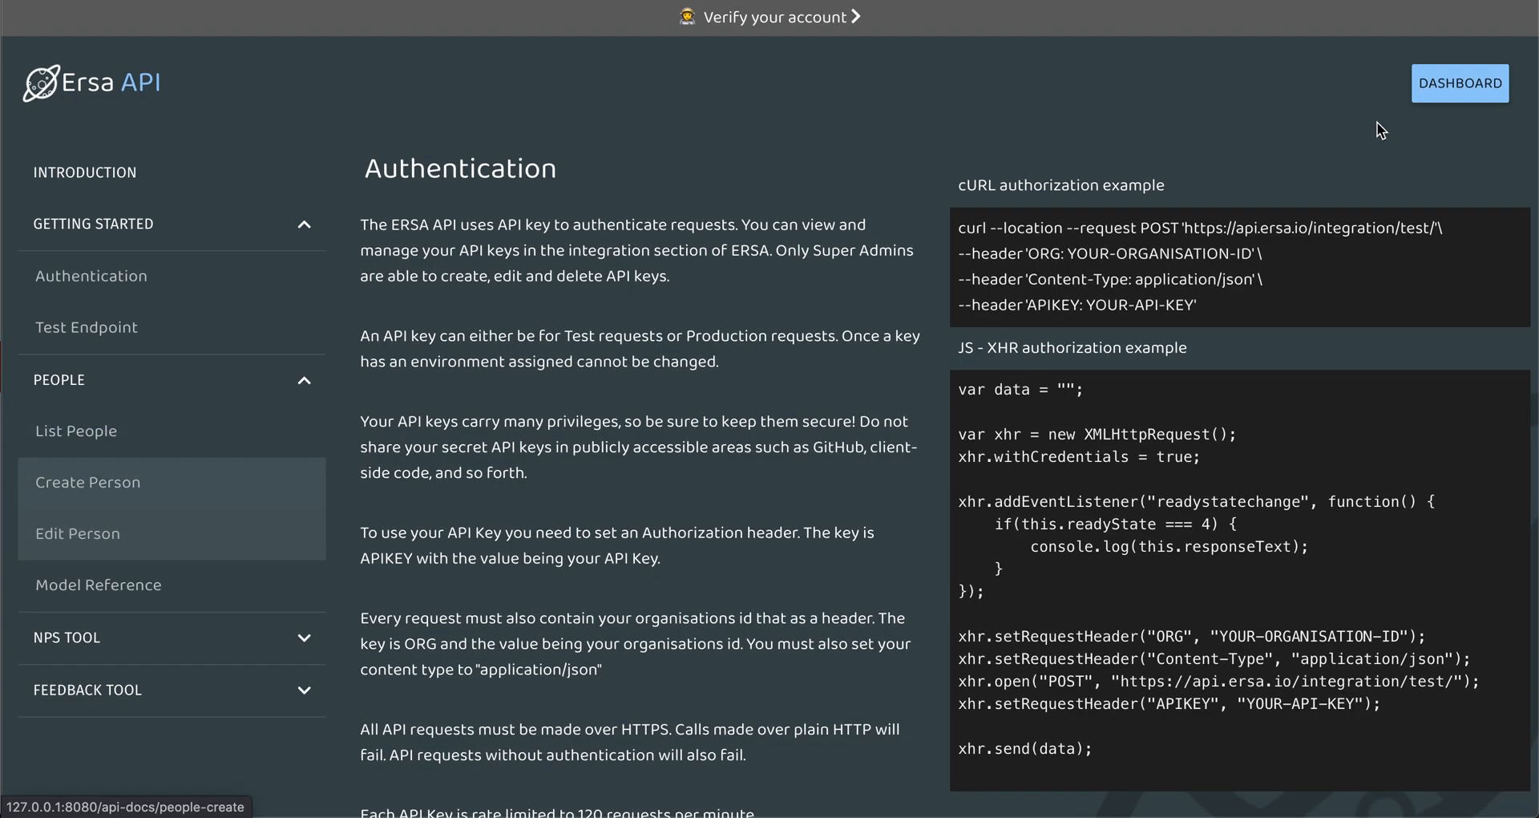
- Return to the dashboard and open the integration API keys page in the Loud Web Design organisation's setup
{"action": "left_click", "coordinate": [1460, 82]}
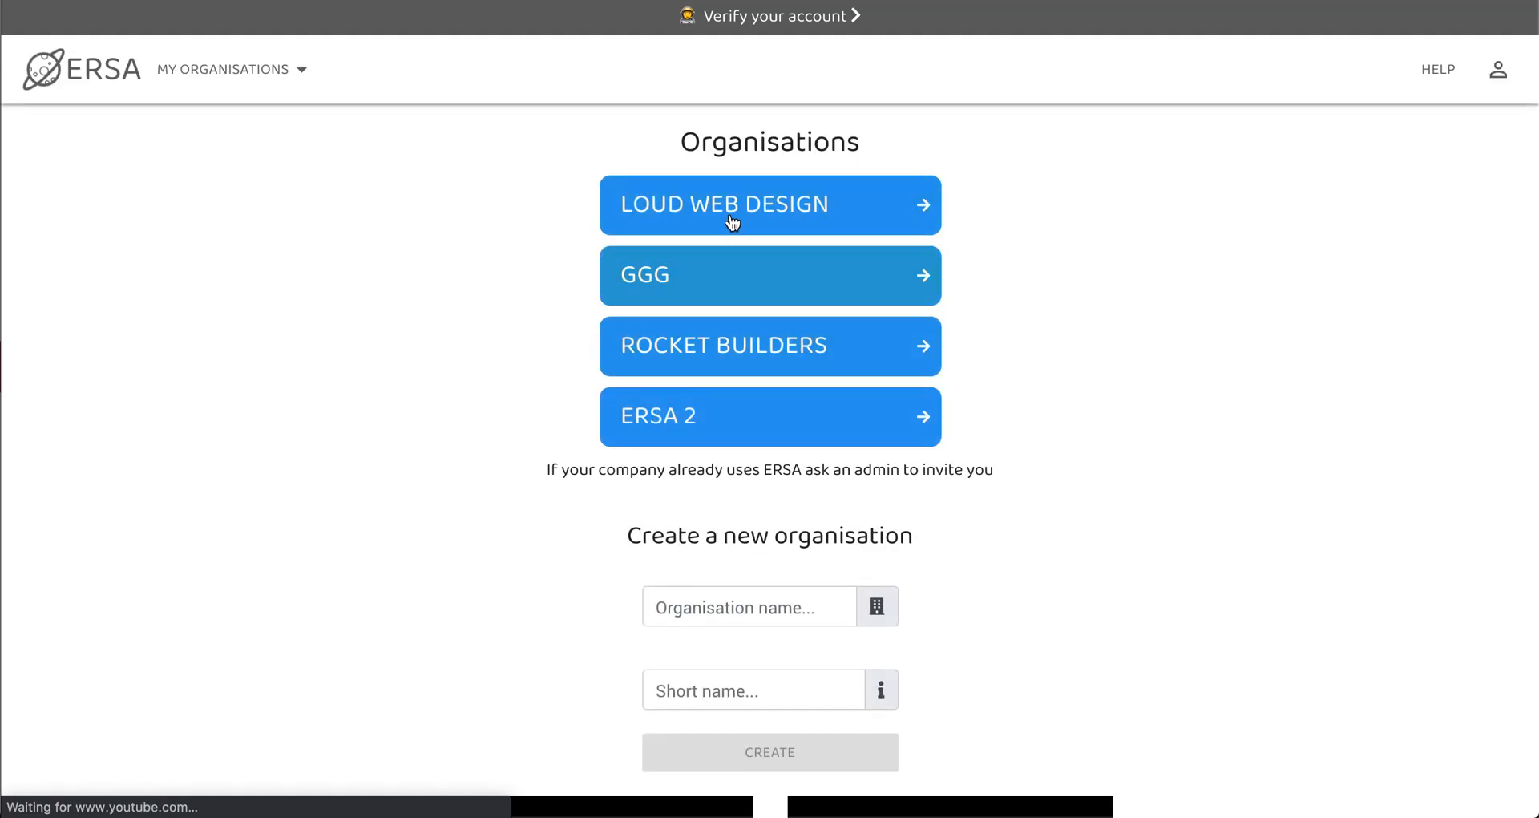
{"action": "left_click", "coordinate": [661, 223]}
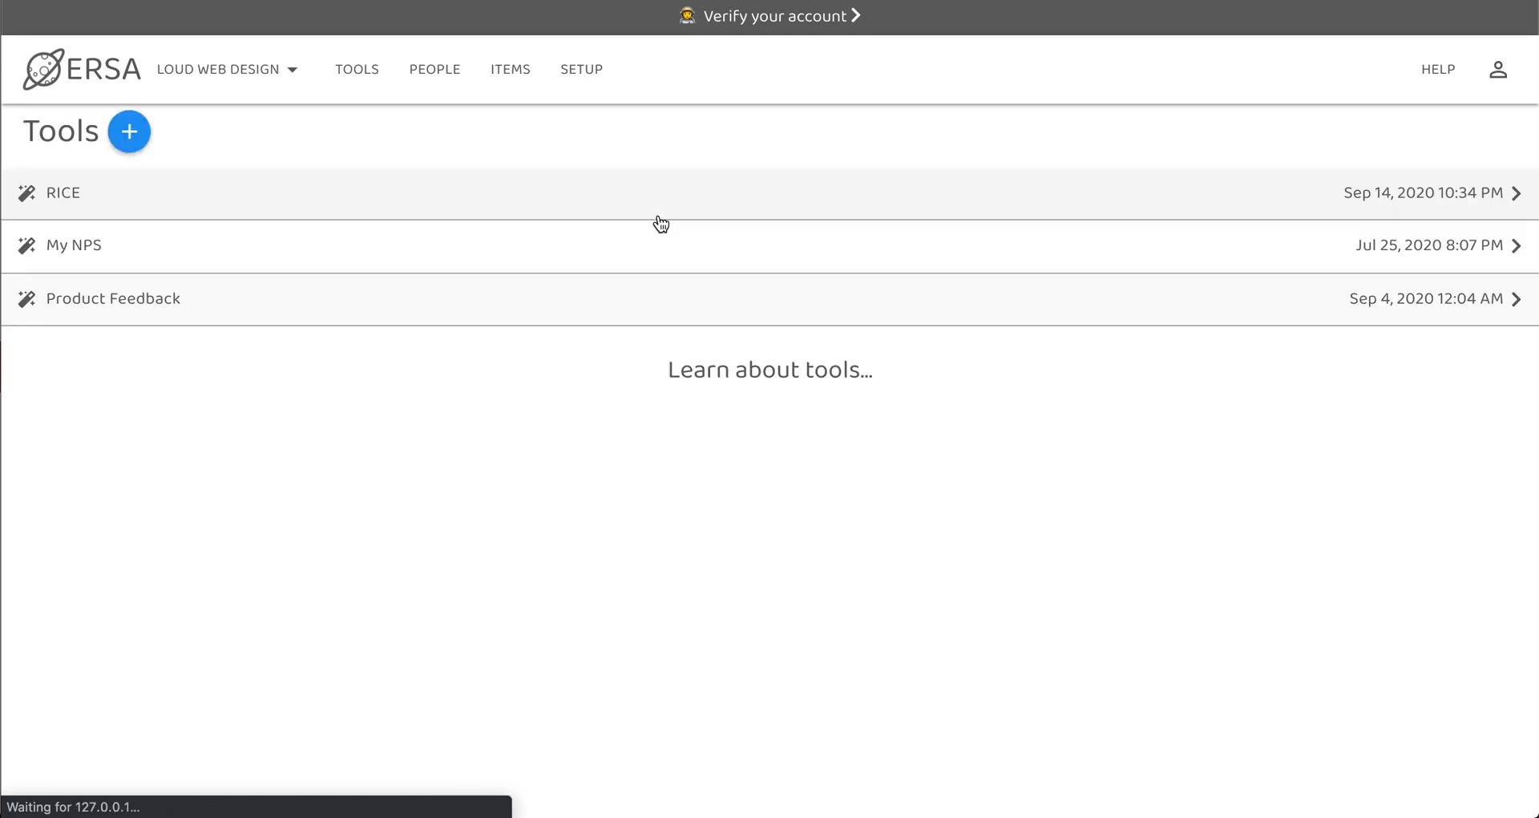
{"action": "left_click", "coordinate": [581, 89]}
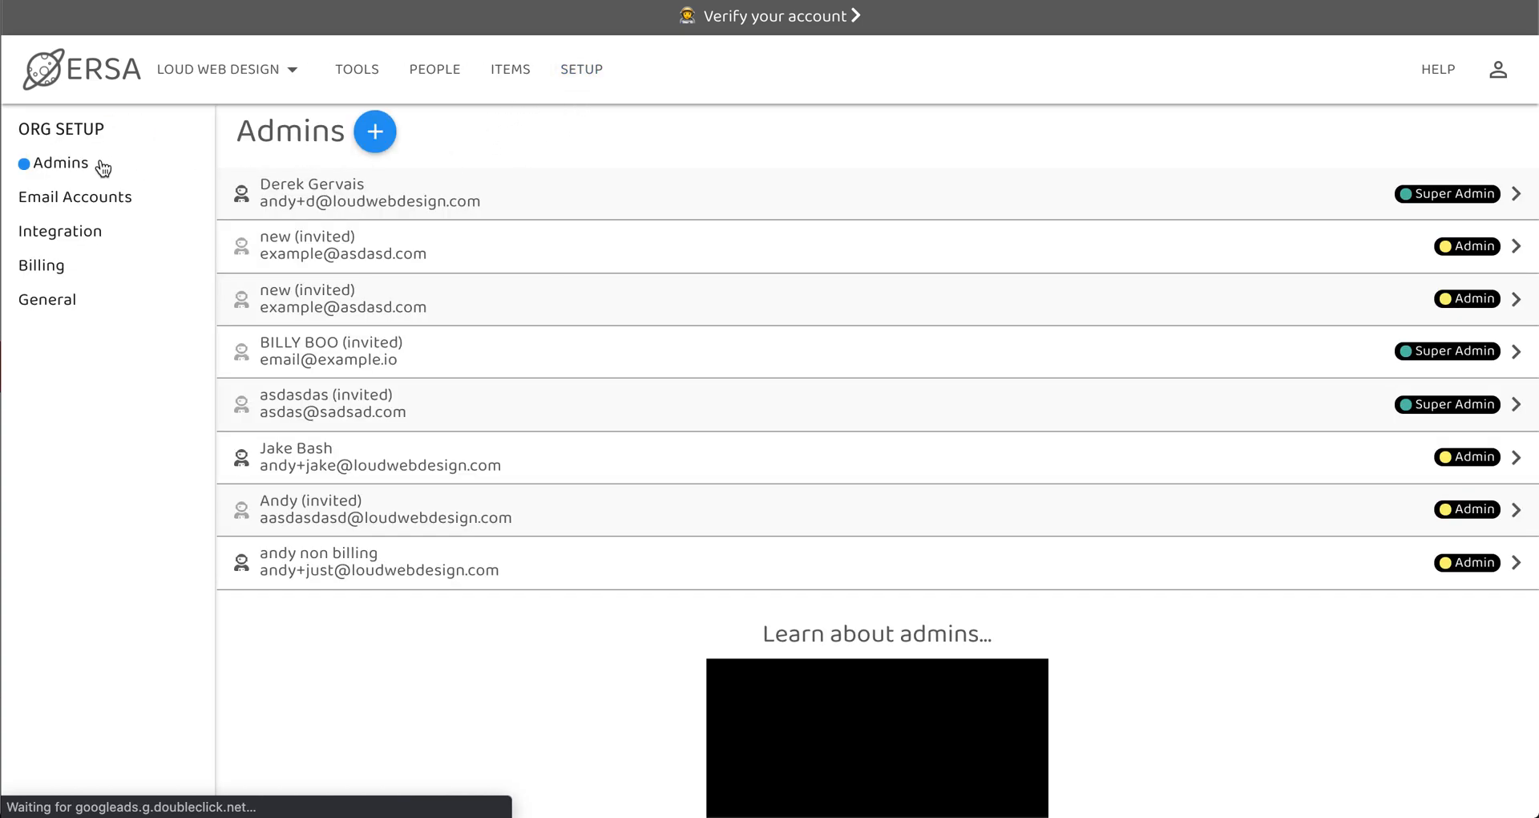
{"action": "left_click", "coordinate": [72, 238]}
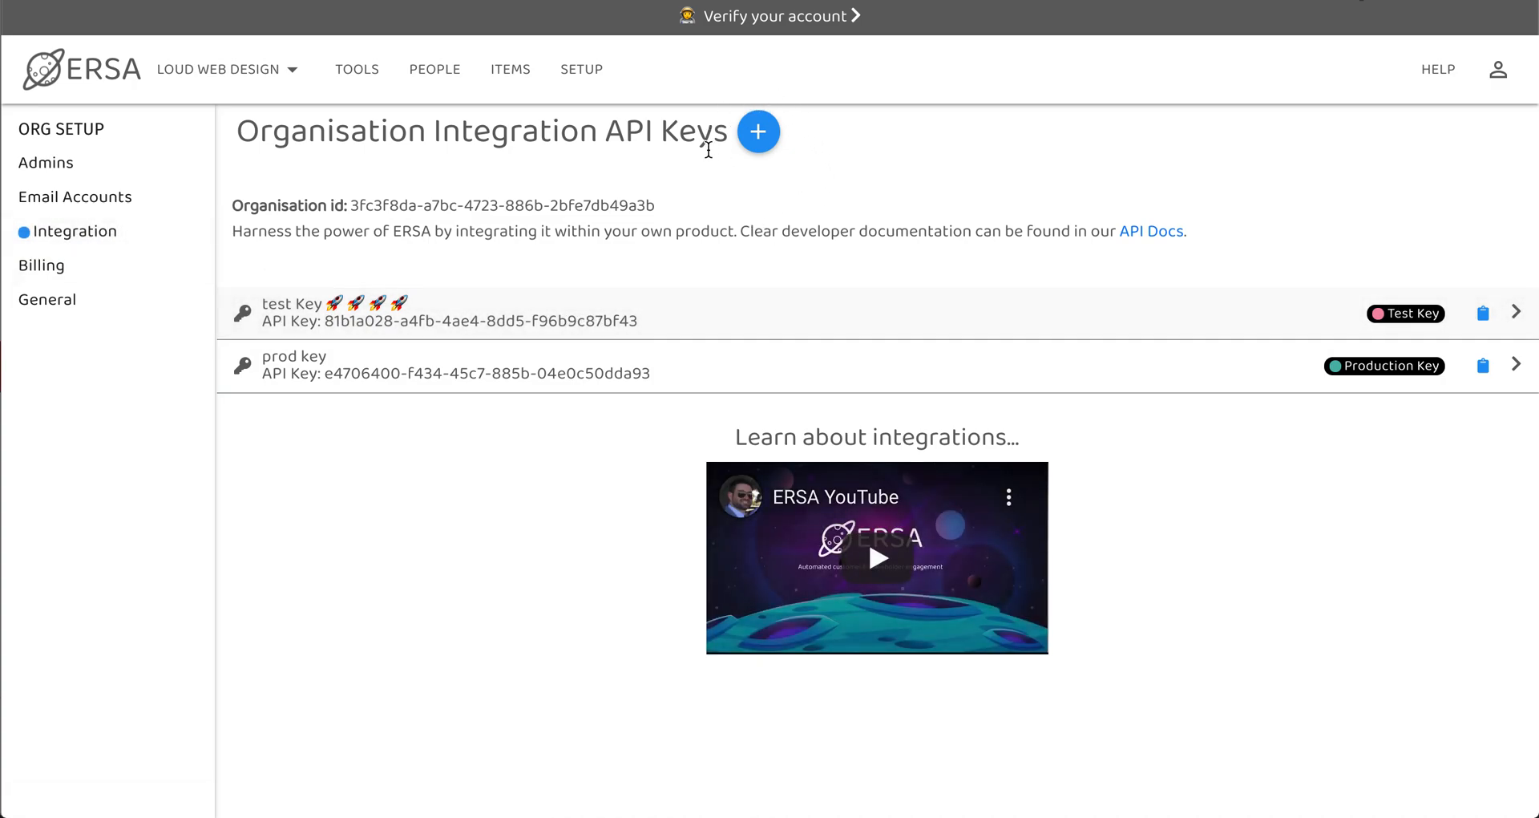
- Create an API key with Production Environment access, named with the owner's first name followed by "development key"
{"action": "left_click", "coordinate": [757, 141]}
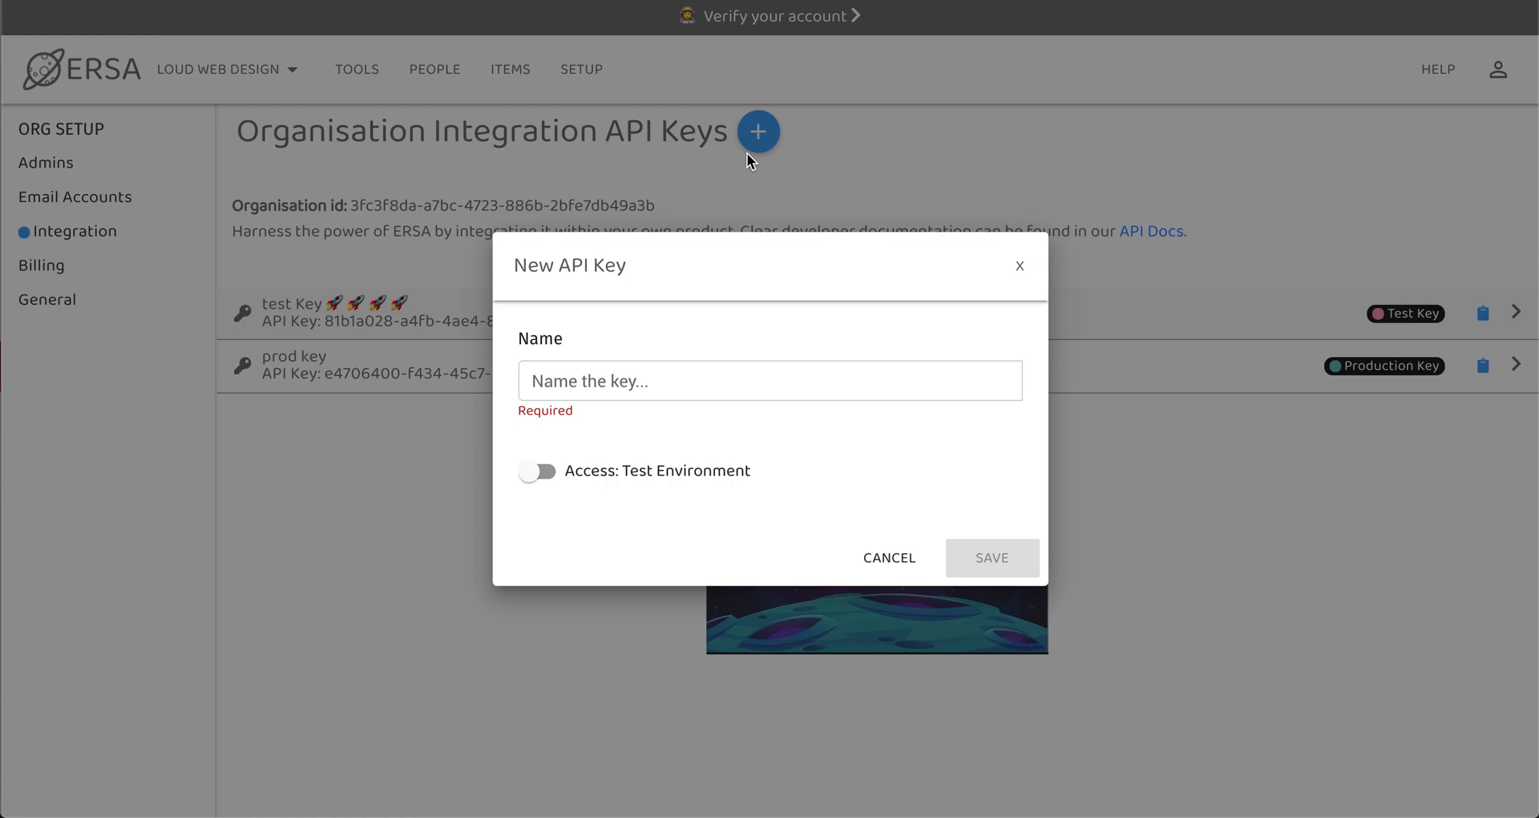
{"action": "left_click", "coordinate": [605, 381]}
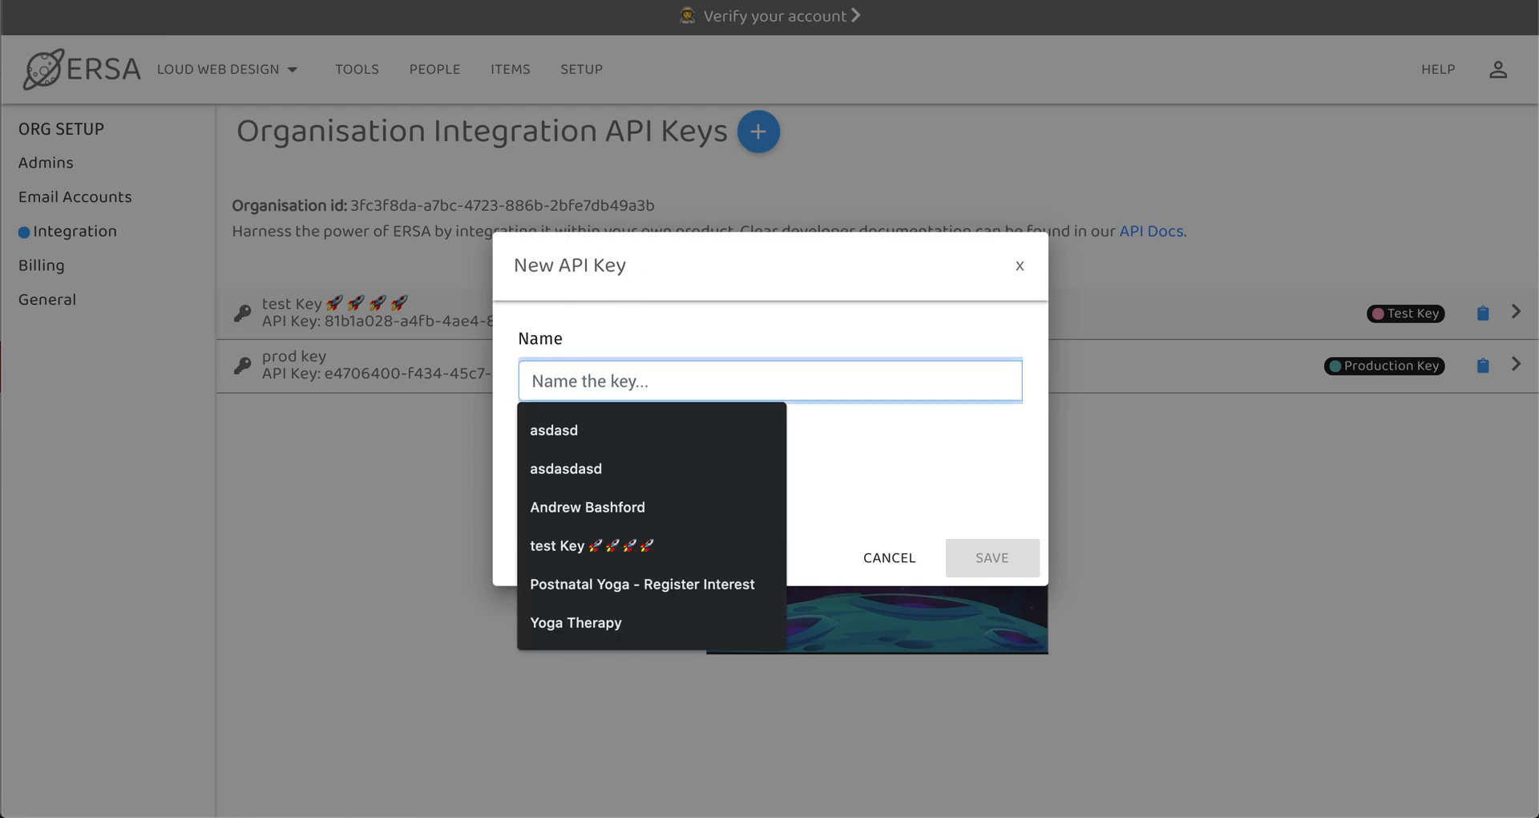
{"action": "type", "text": "Andys"}
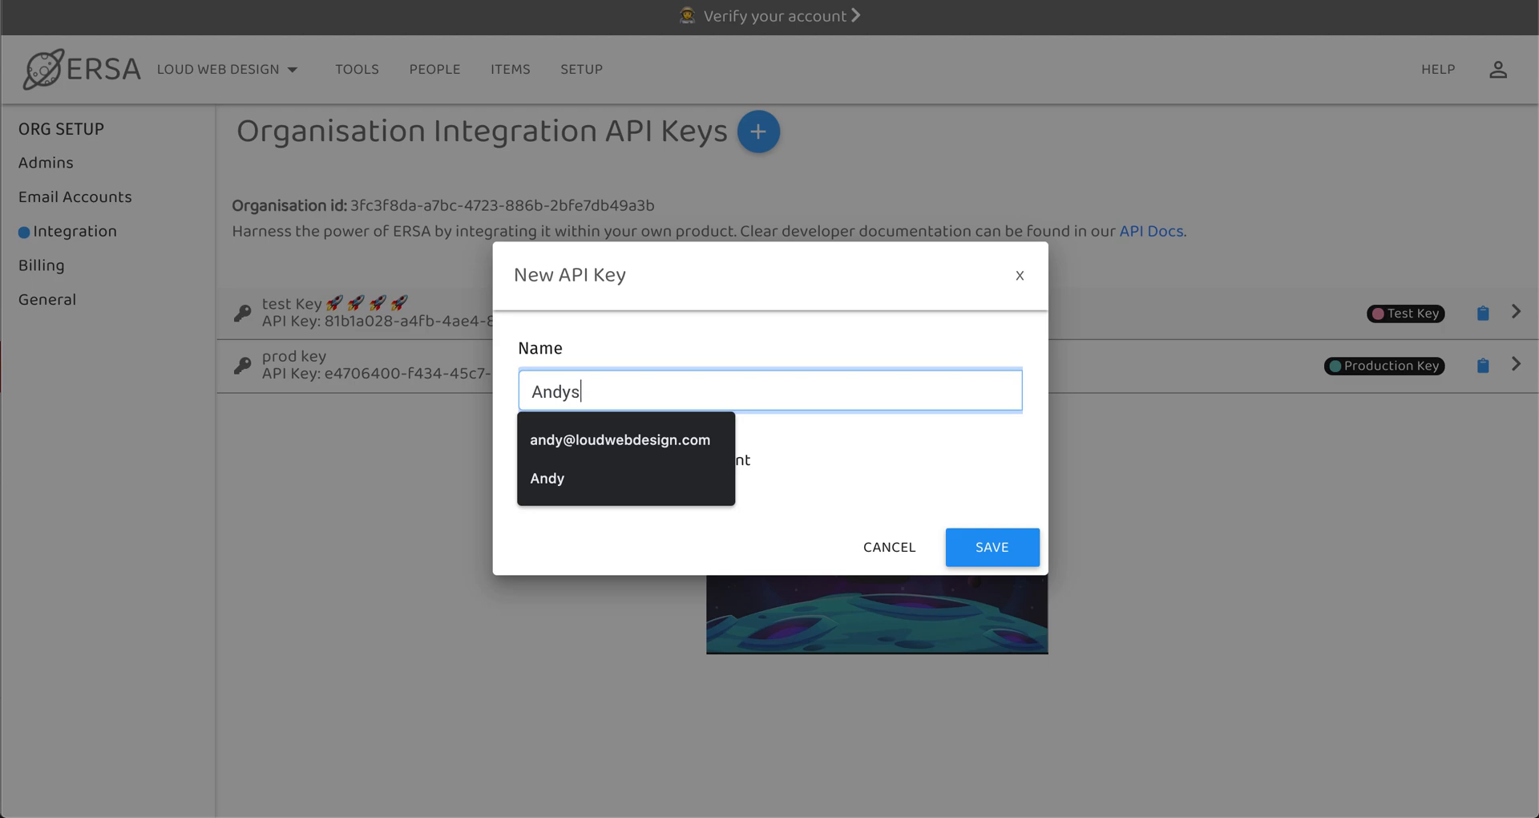
{"action": "type", "text": " development key"}
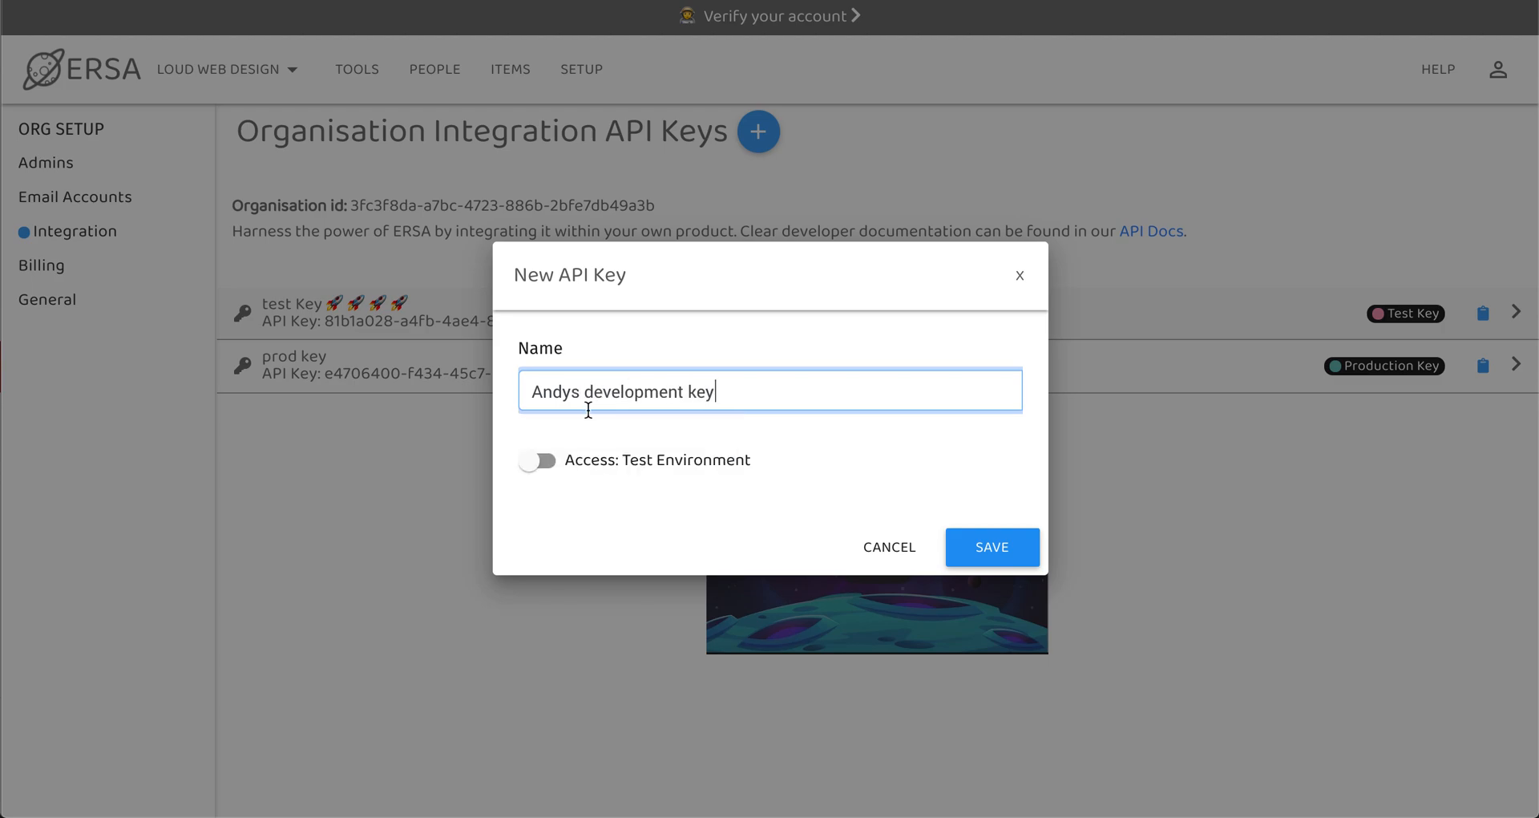
{"action": "left_click", "coordinate": [536, 460]}
{"action": "left_click", "coordinate": [538, 463]}
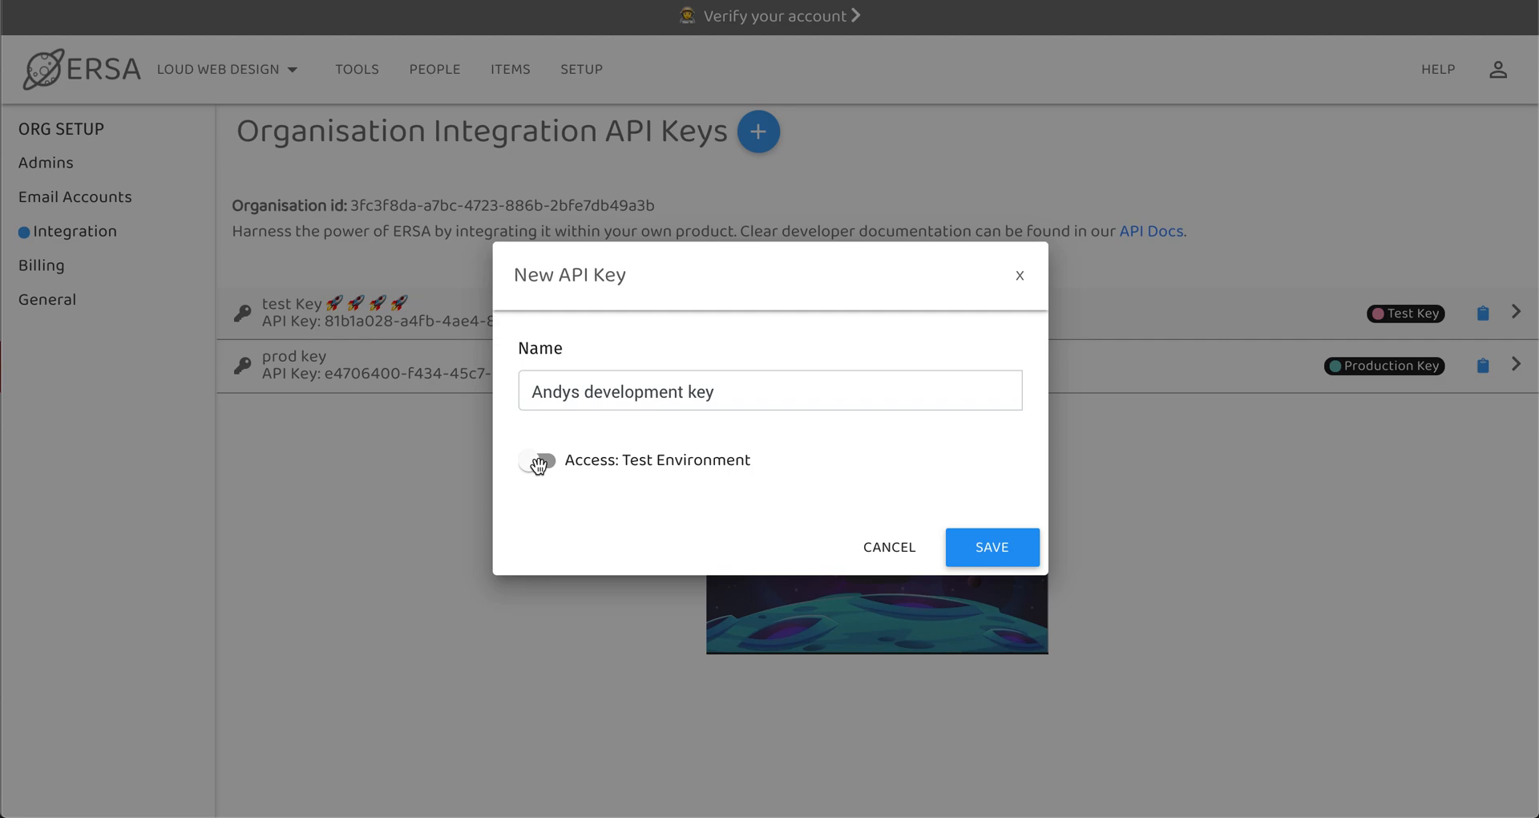
{"action": "left_click", "coordinate": [538, 463]}
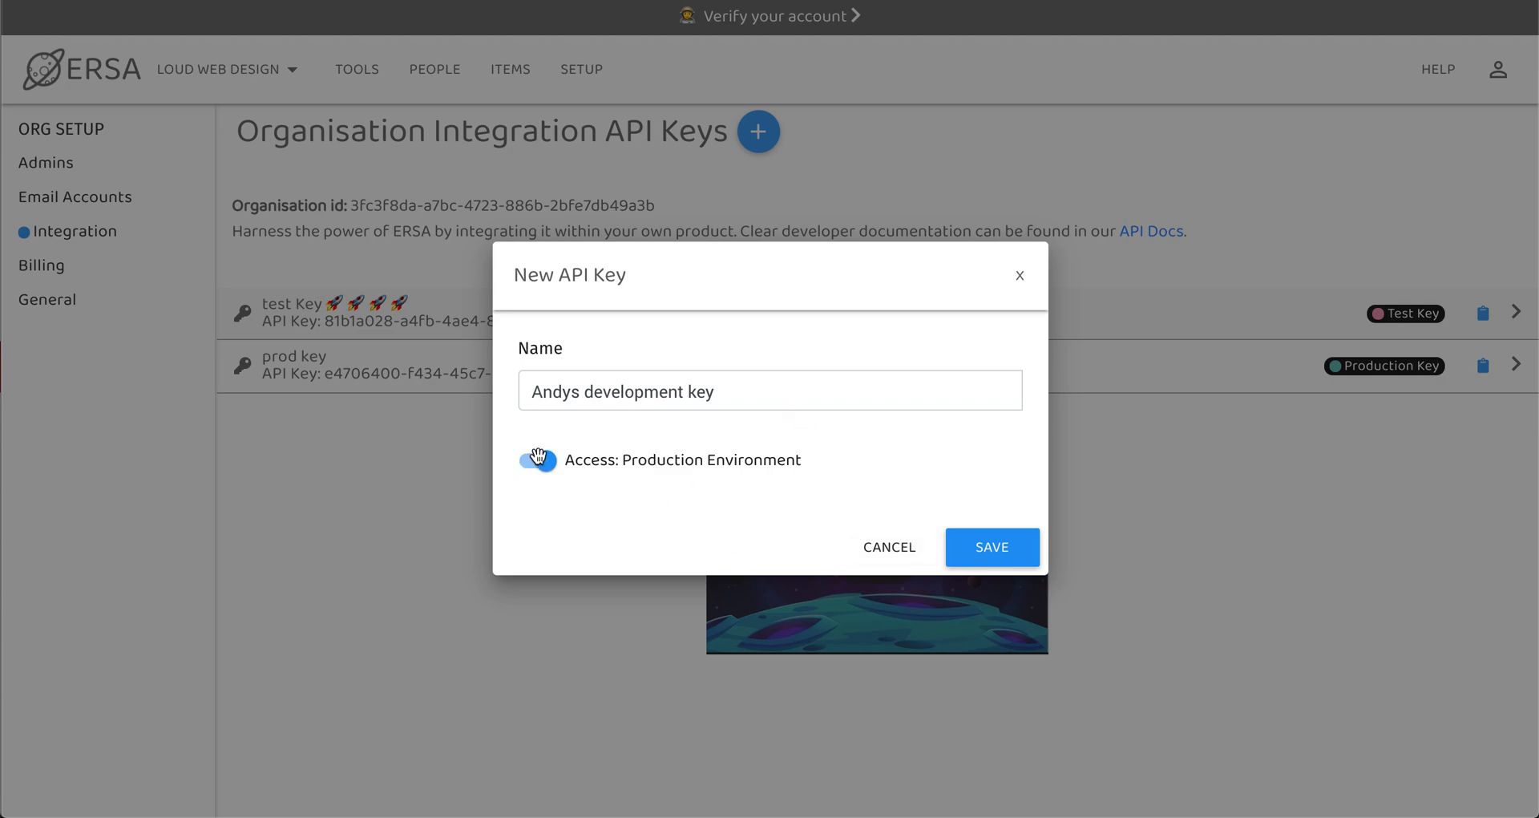
{"action": "left_click", "coordinate": [978, 550]}
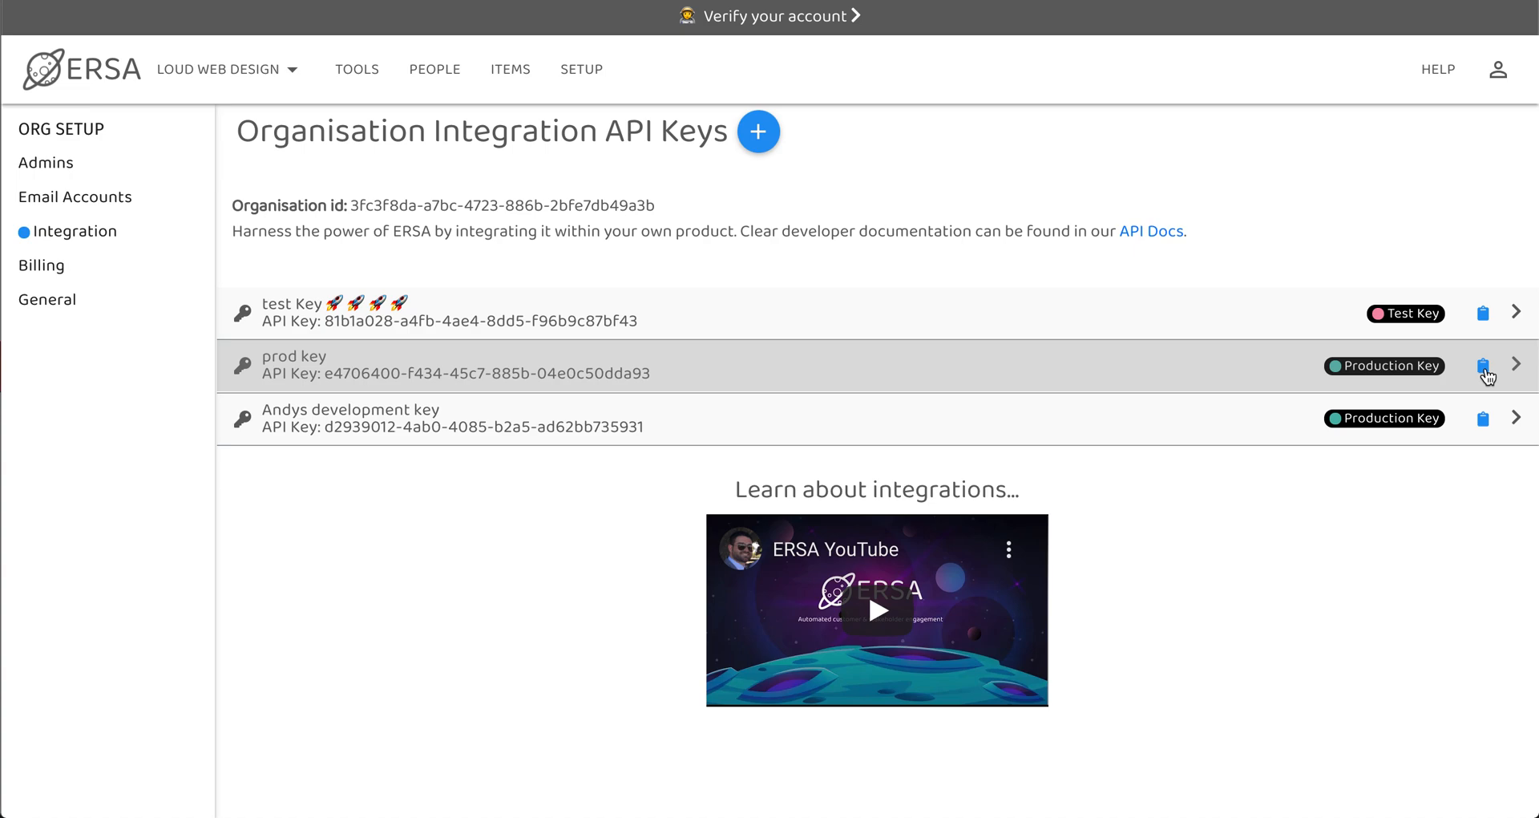
- Copy the API key value of "prod key" and delete that key from the organisation
{"action": "left_click", "coordinate": [1483, 367]}
{"action": "left_click", "coordinate": [866, 382]}
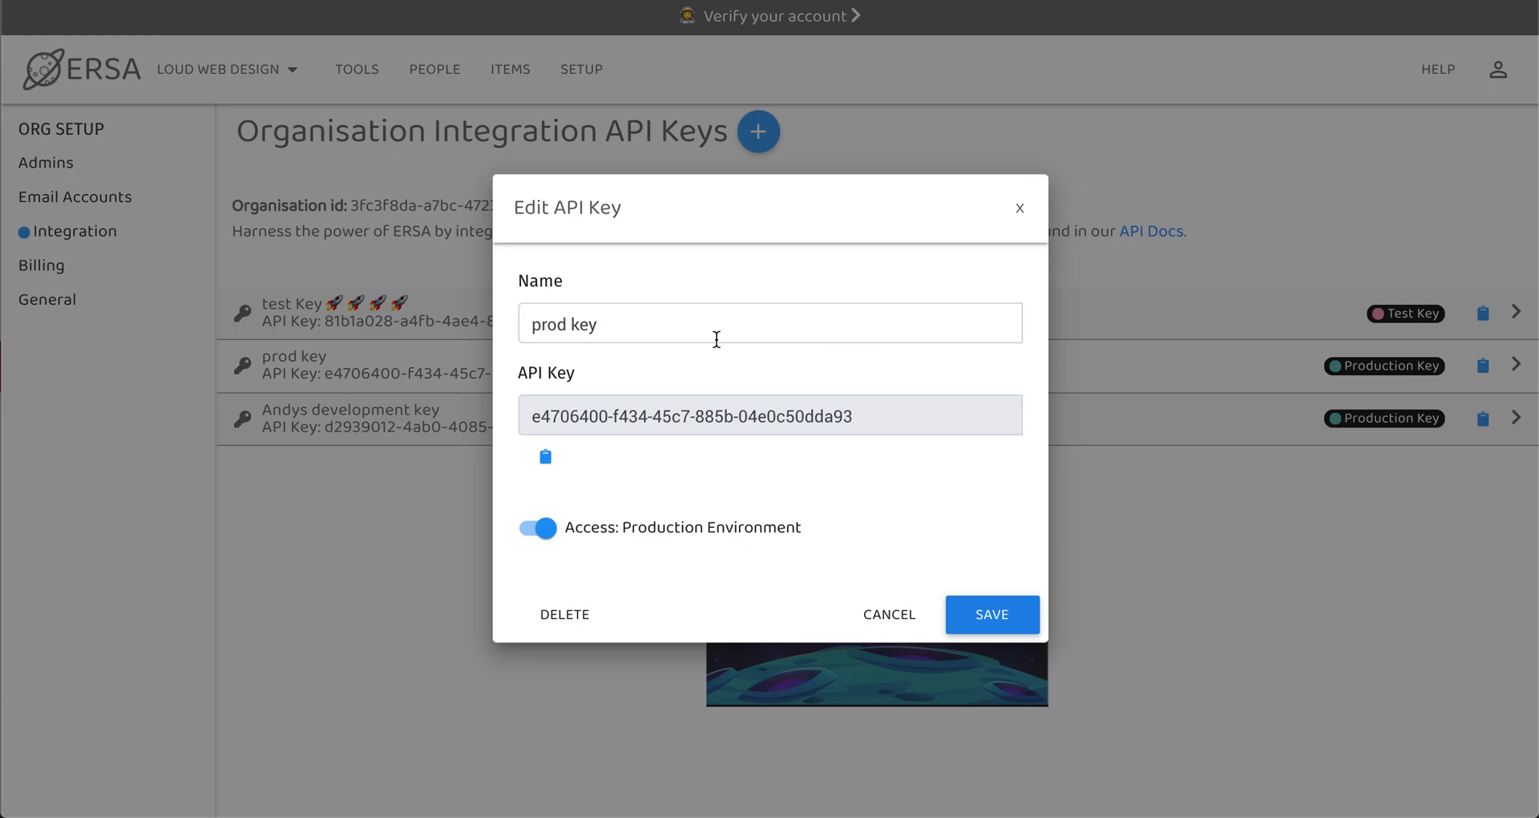
{"action": "triple_click", "coordinate": [825, 325]}
{"action": "left_click", "coordinate": [844, 366]}
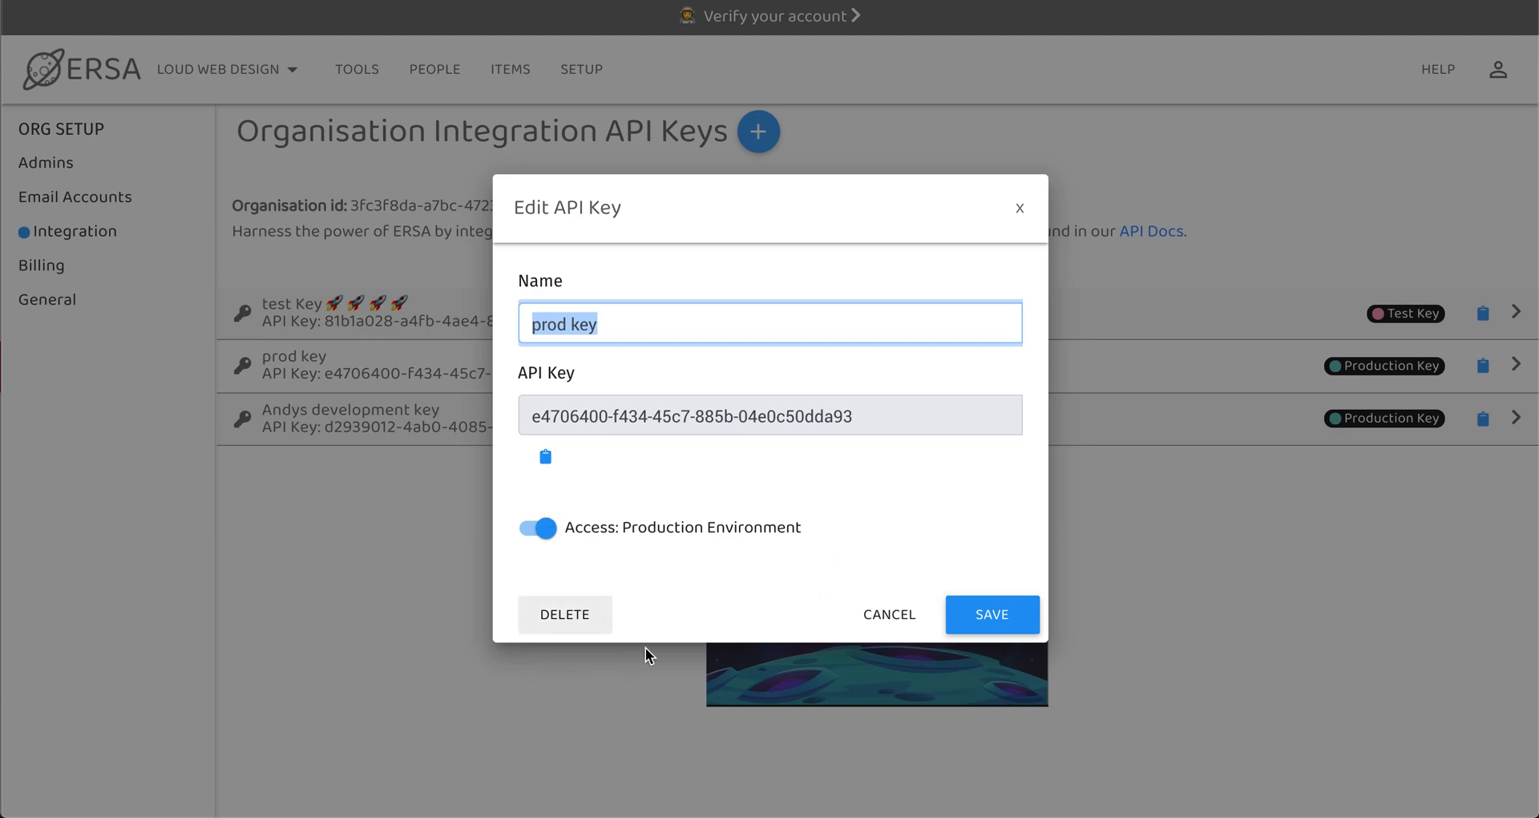
{"action": "left_click", "coordinate": [658, 638]}
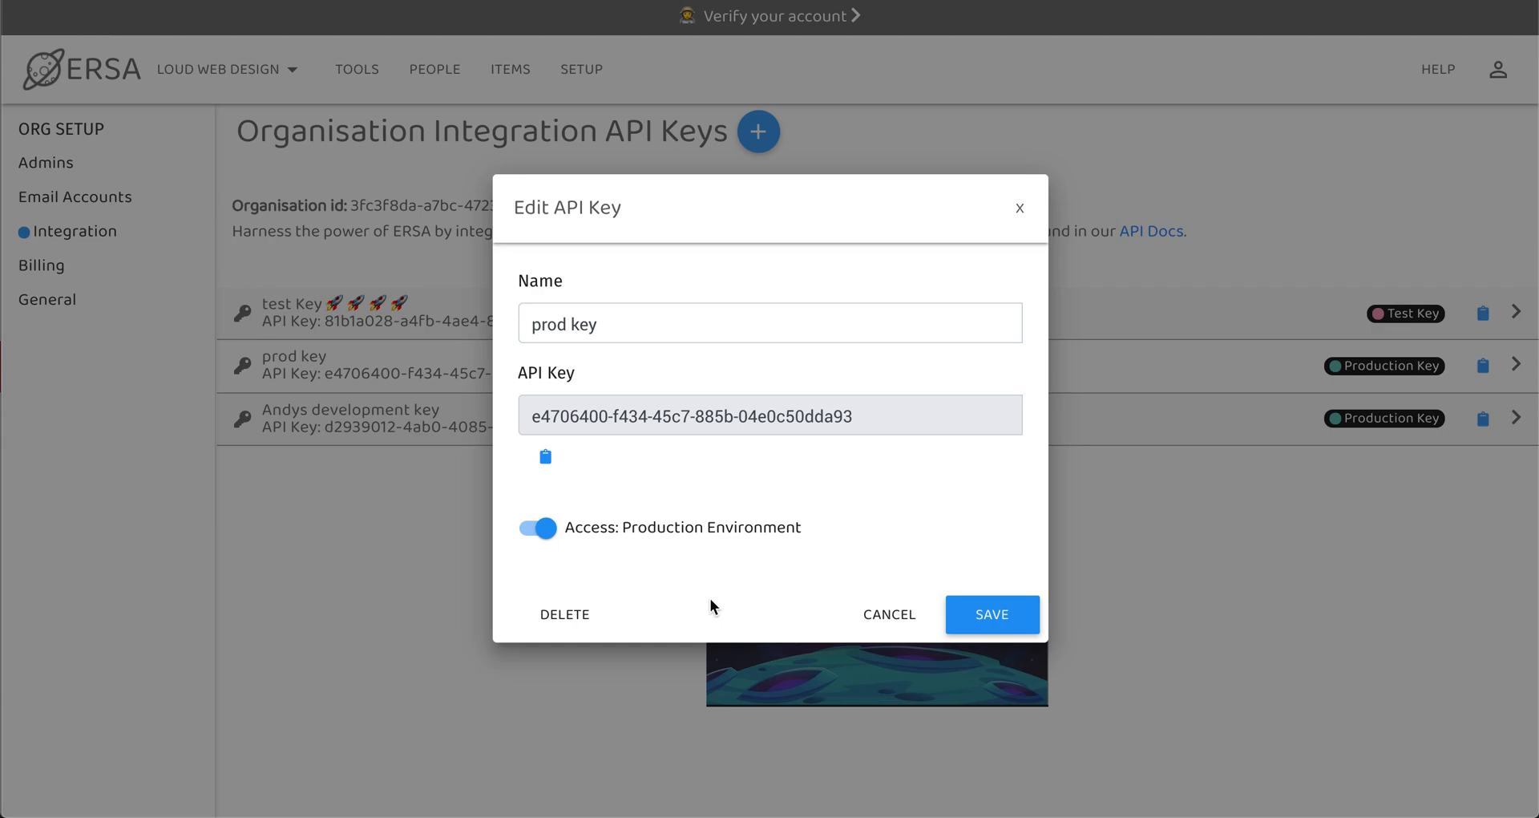
{"action": "left_click", "coordinate": [574, 622]}
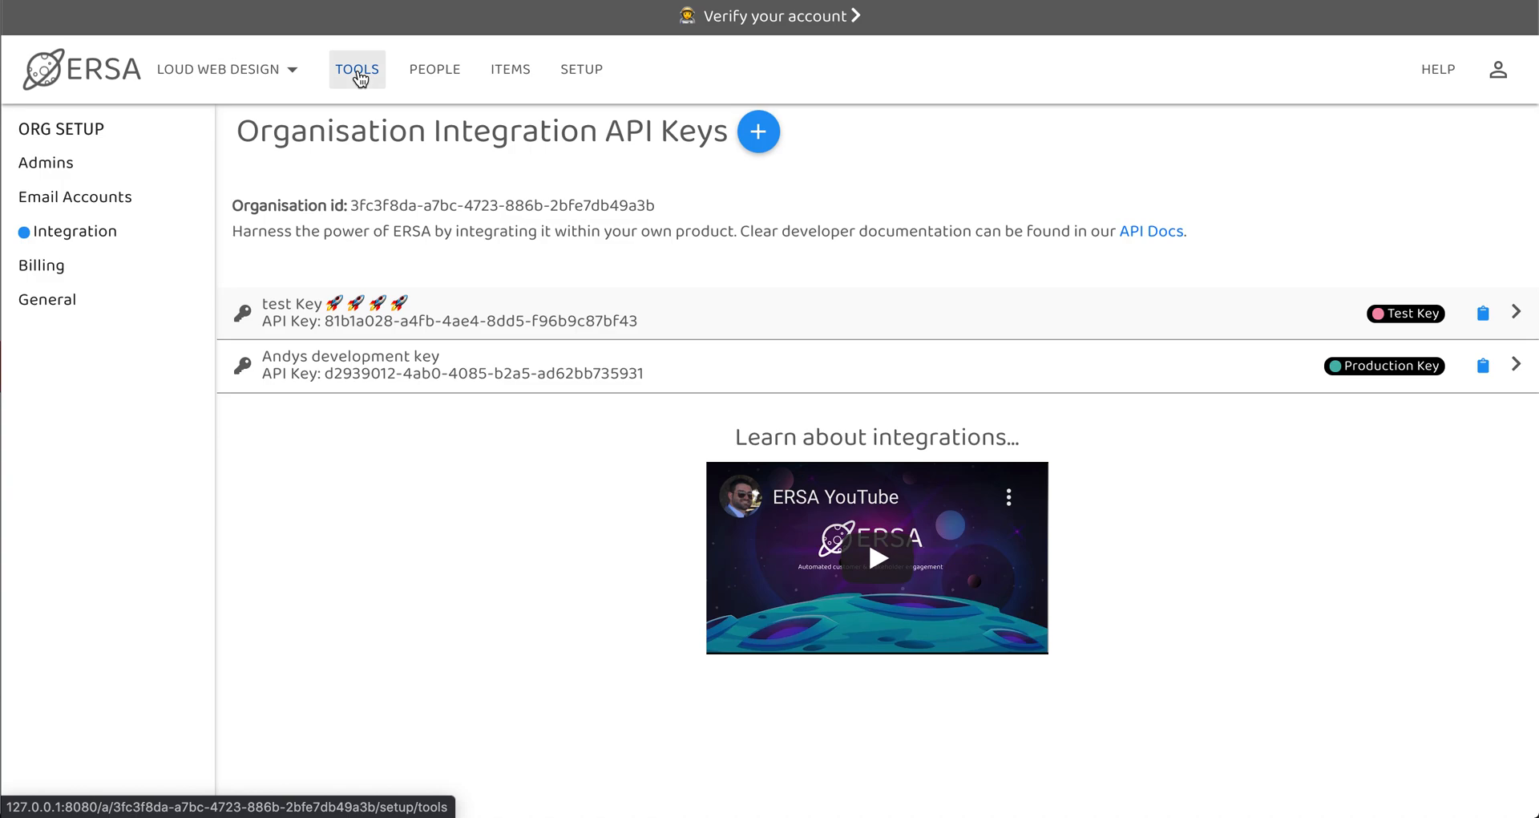
- Enable the integration pathway for the My NPS tool and save the setting
{"action": "left_click", "coordinate": [359, 77]}
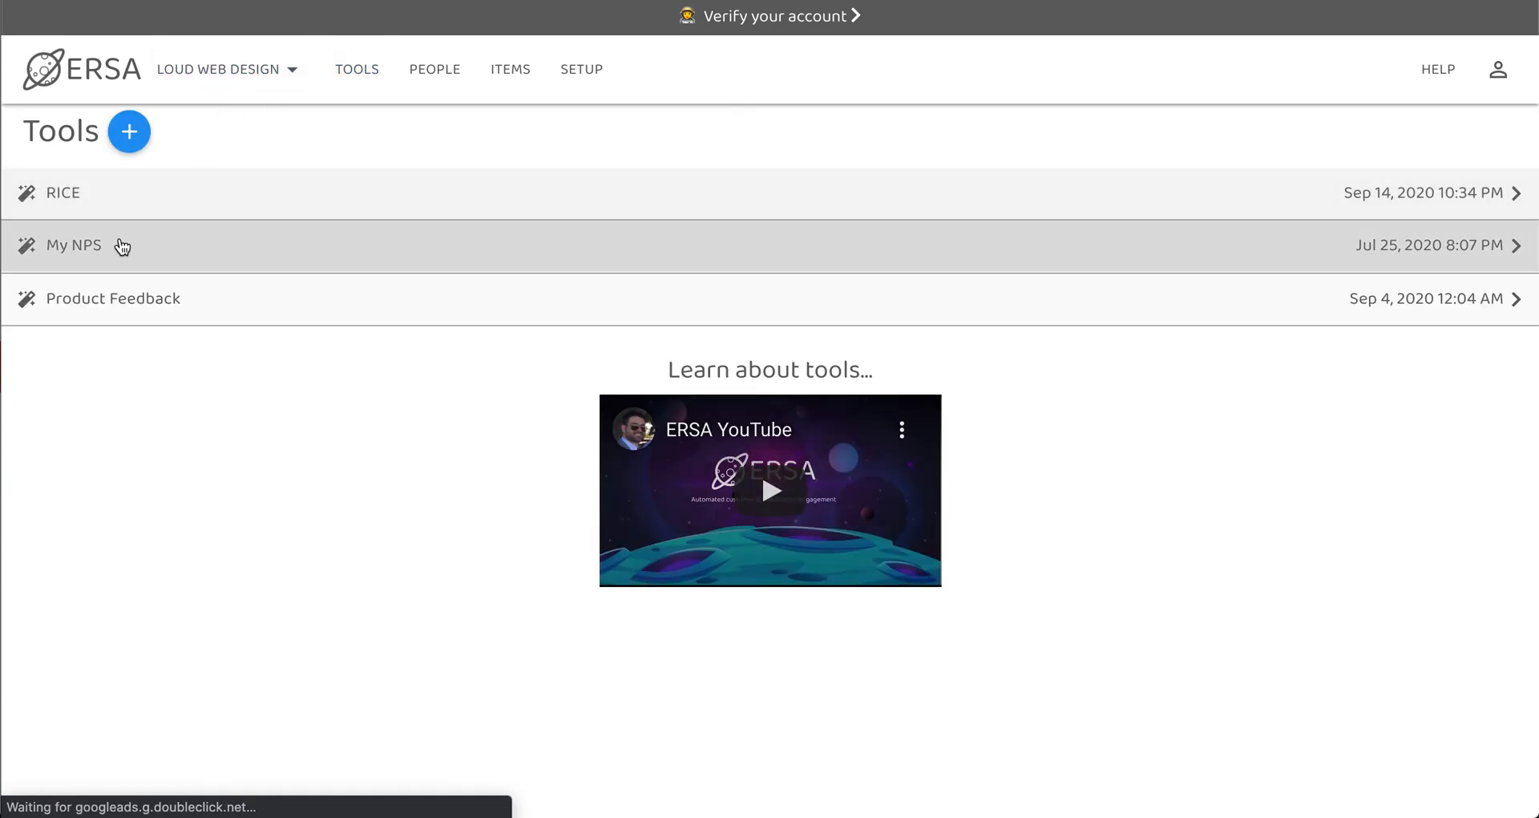
{"action": "left_click", "coordinate": [118, 251]}
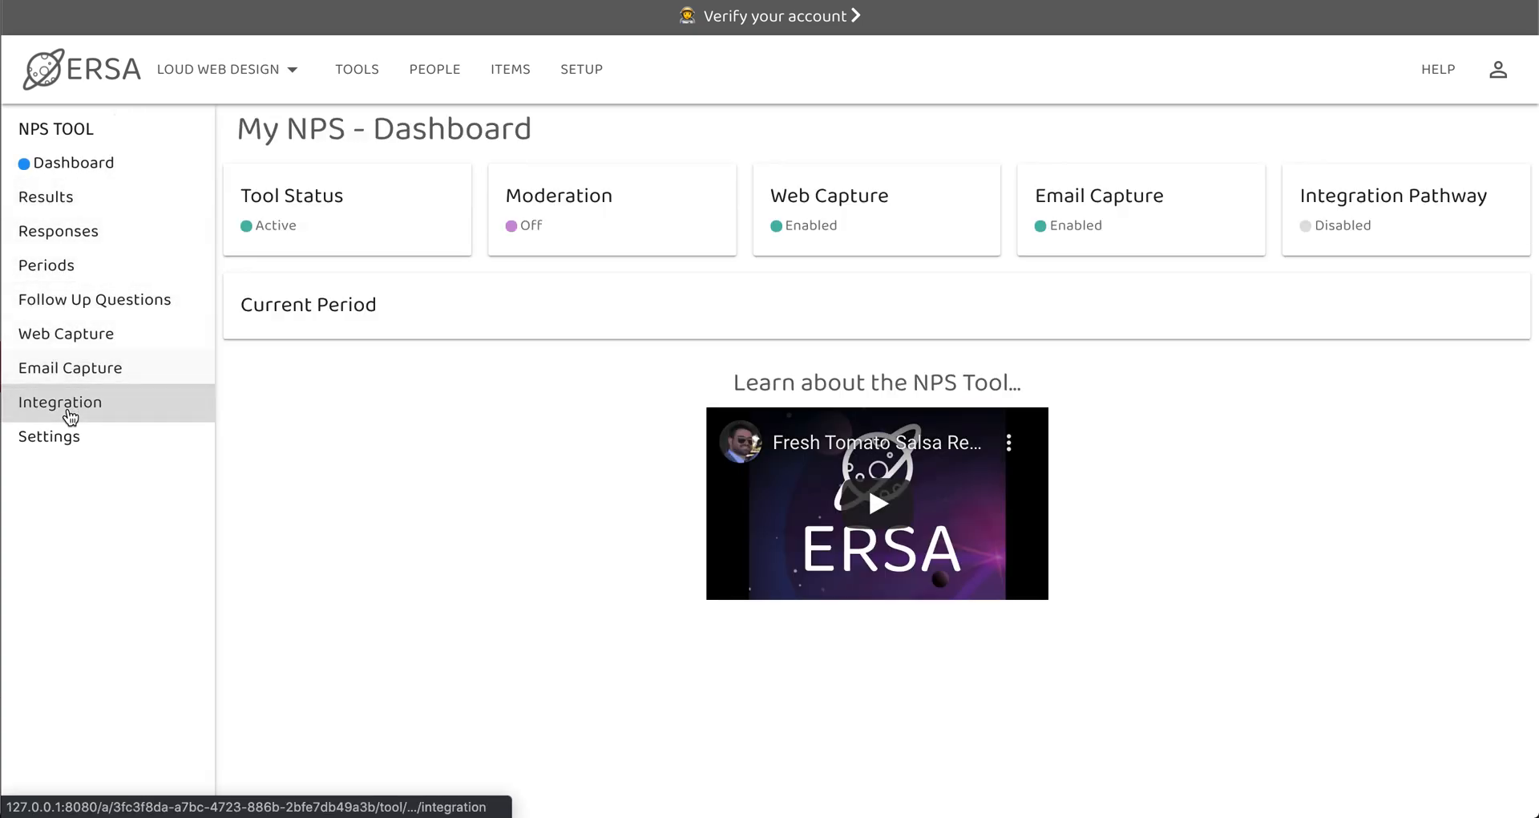
{"action": "left_click", "coordinate": [68, 412]}
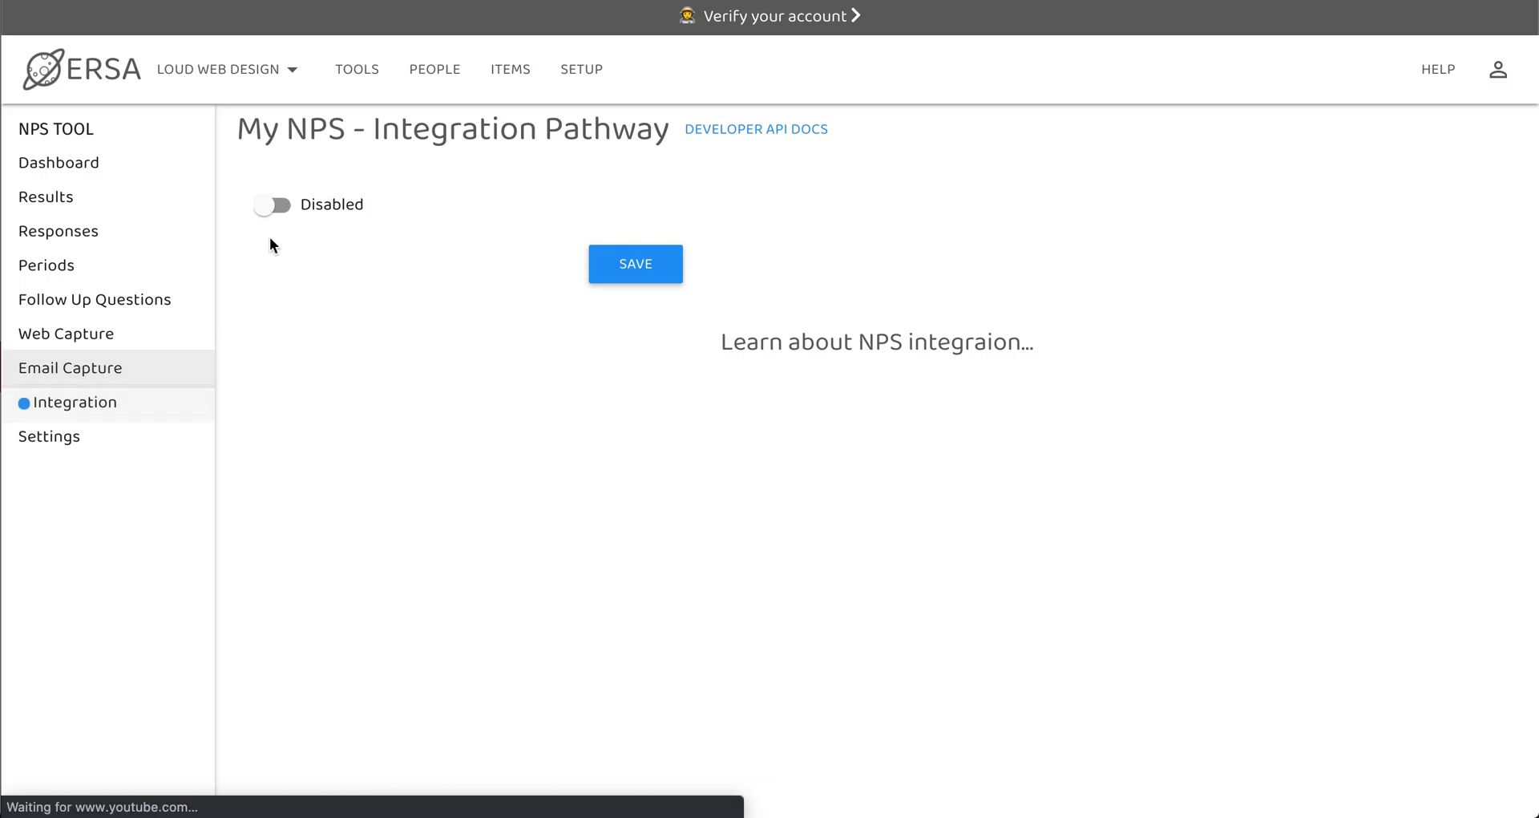
{"action": "left_click", "coordinate": [277, 206]}
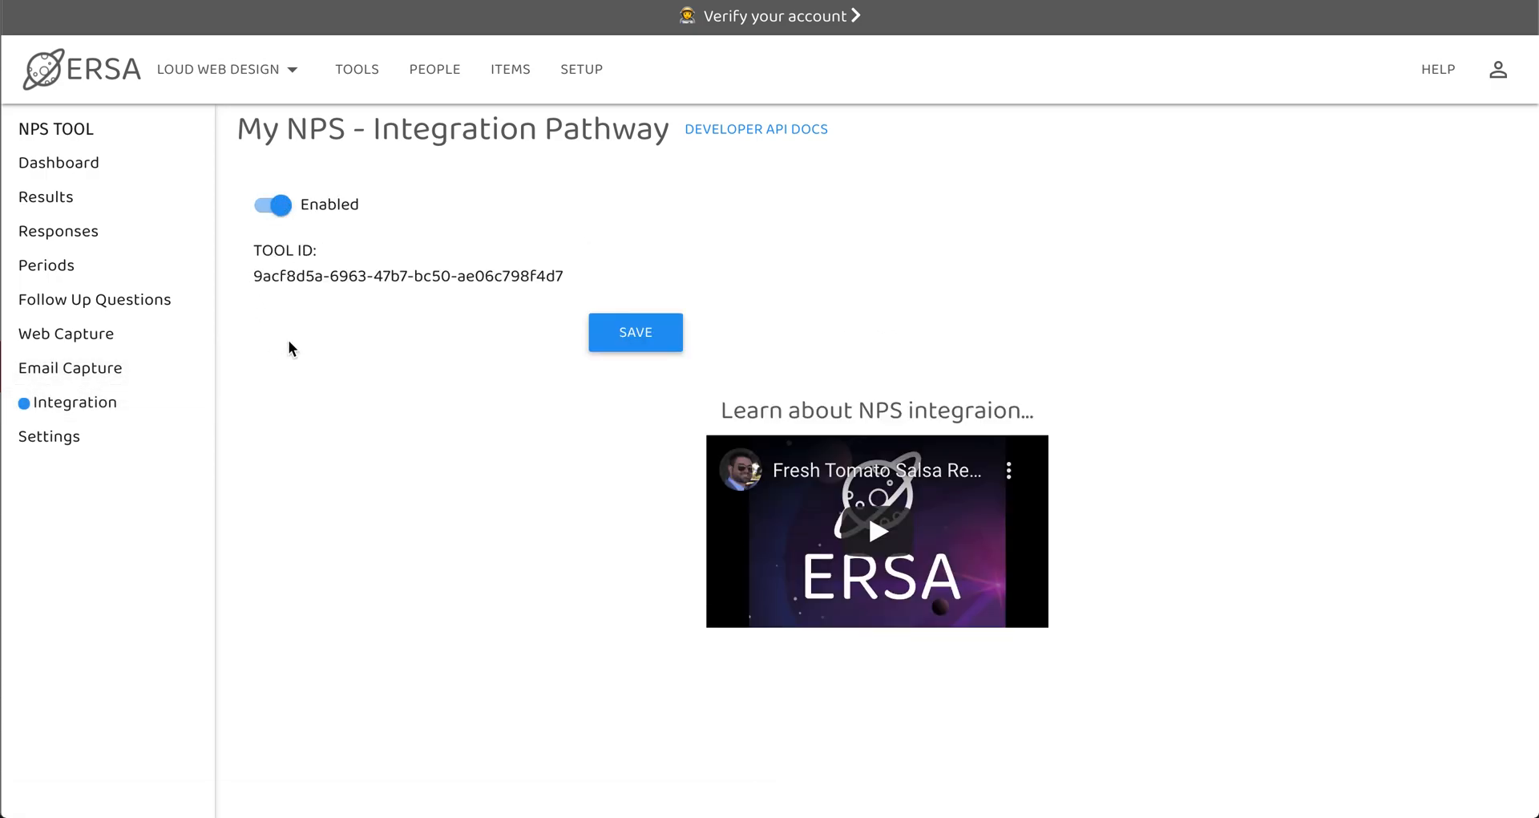
{"action": "left_click", "coordinate": [650, 344]}
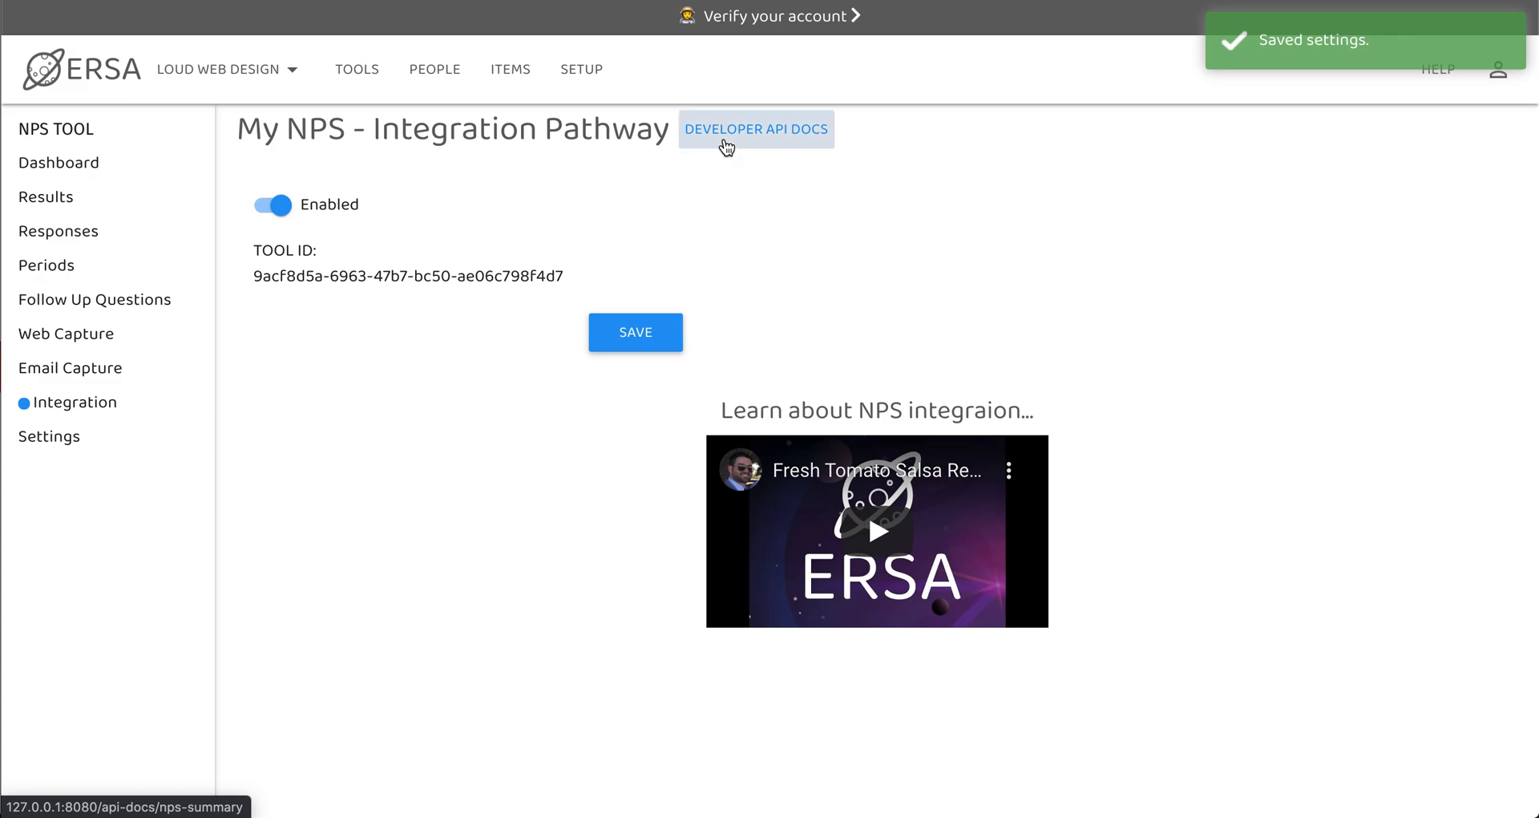
- Review the NPS tool summary in the developer API docs and return to the Loud Web Design organisation's tools
{"action": "left_click", "coordinate": [726, 147]}
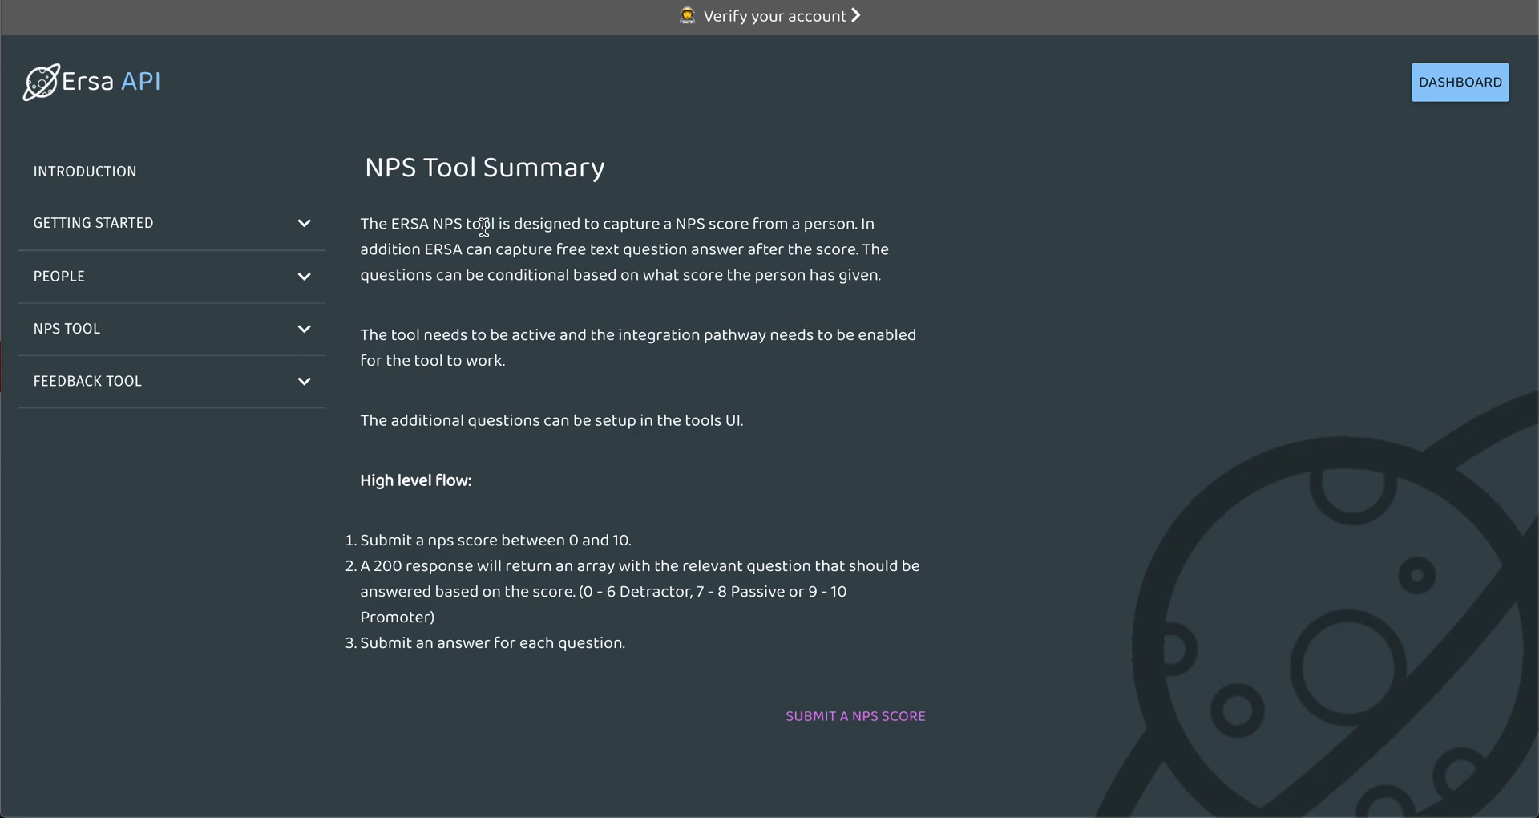
{"action": "left_click", "coordinate": [1442, 100]}
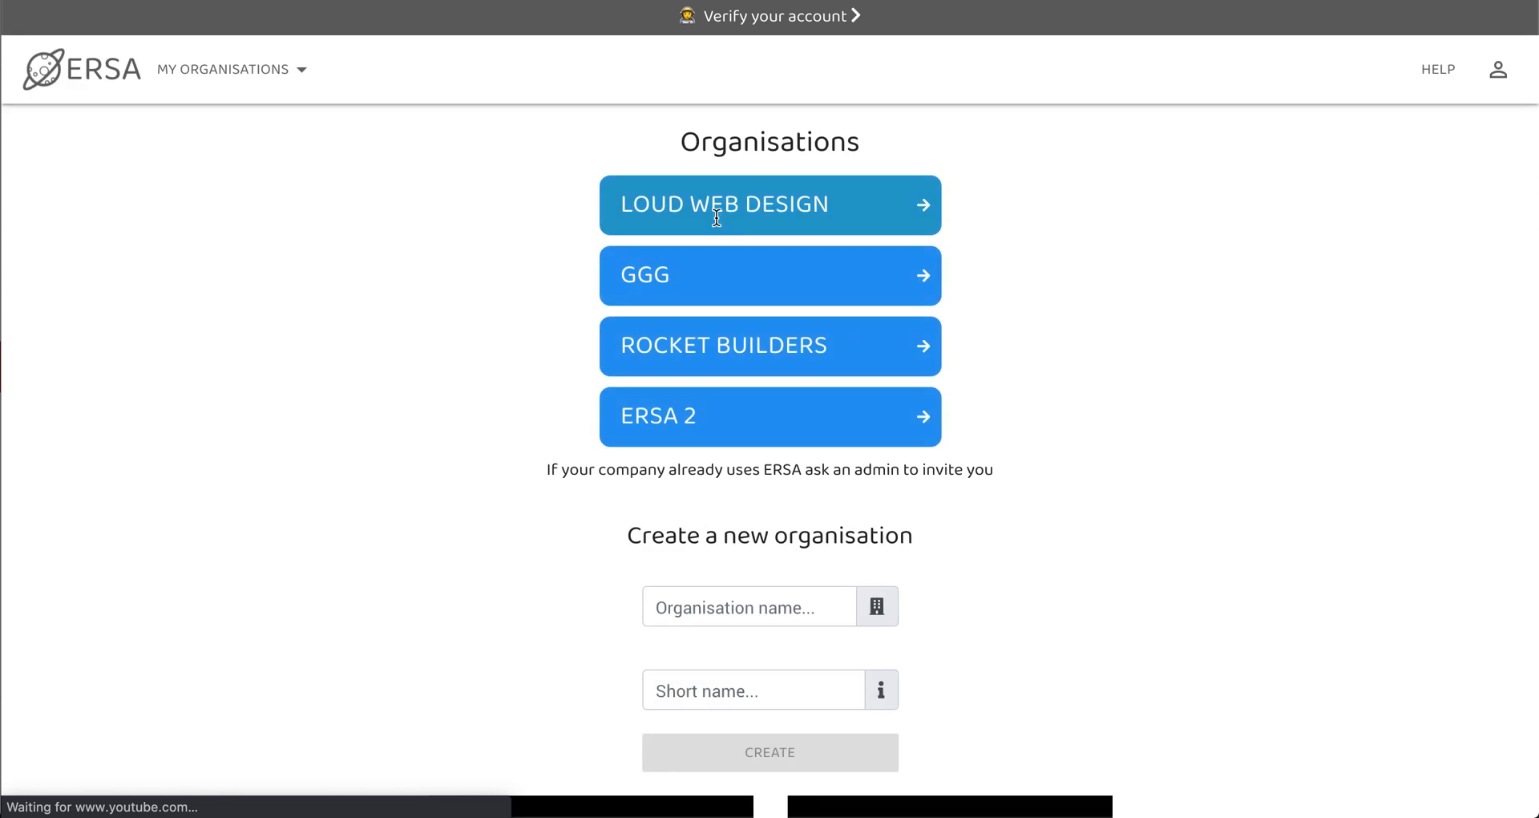
{"action": "left_click", "coordinate": [719, 224]}
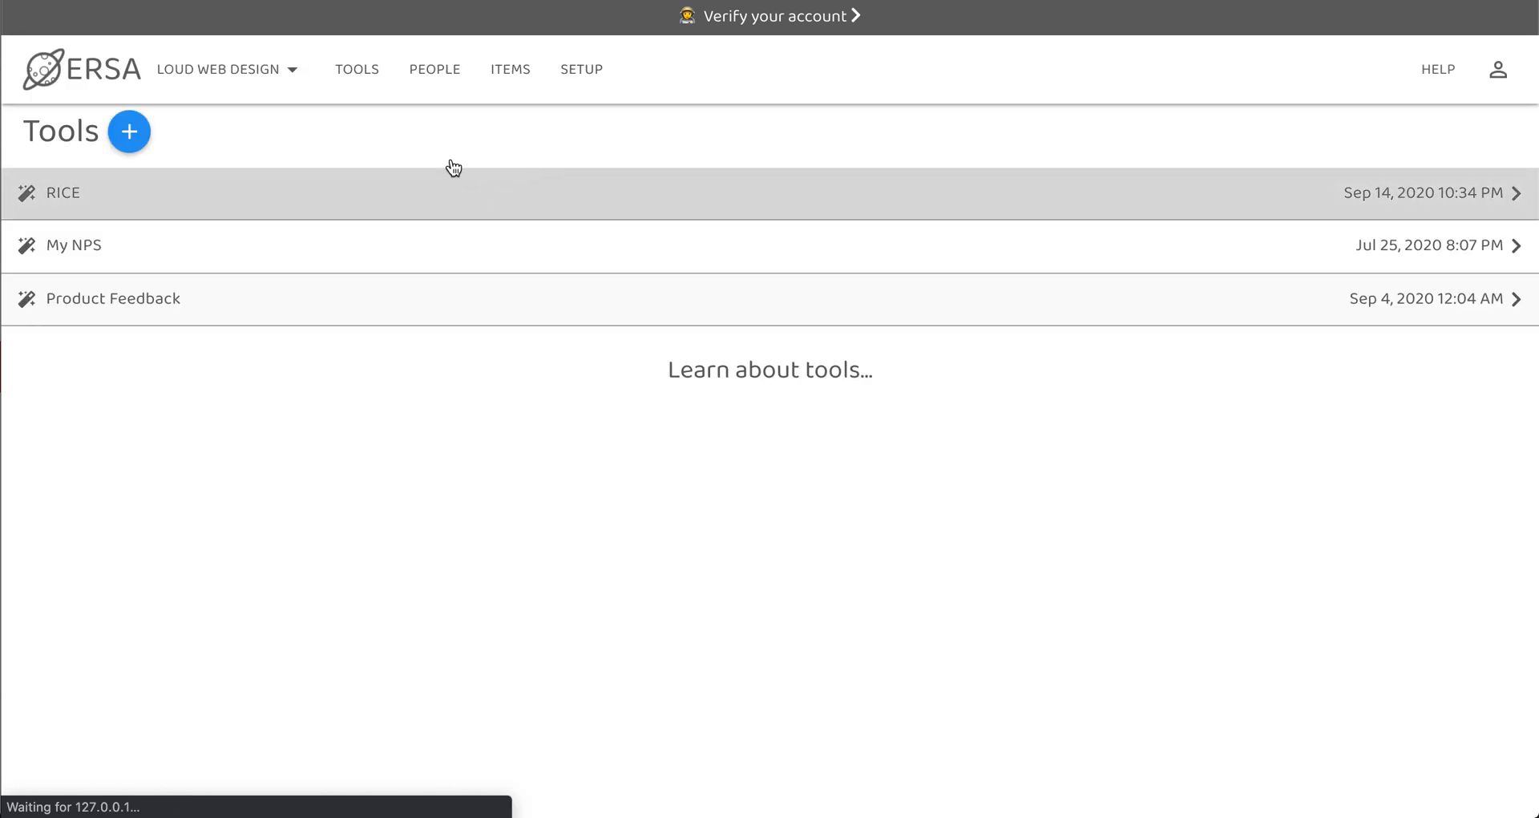